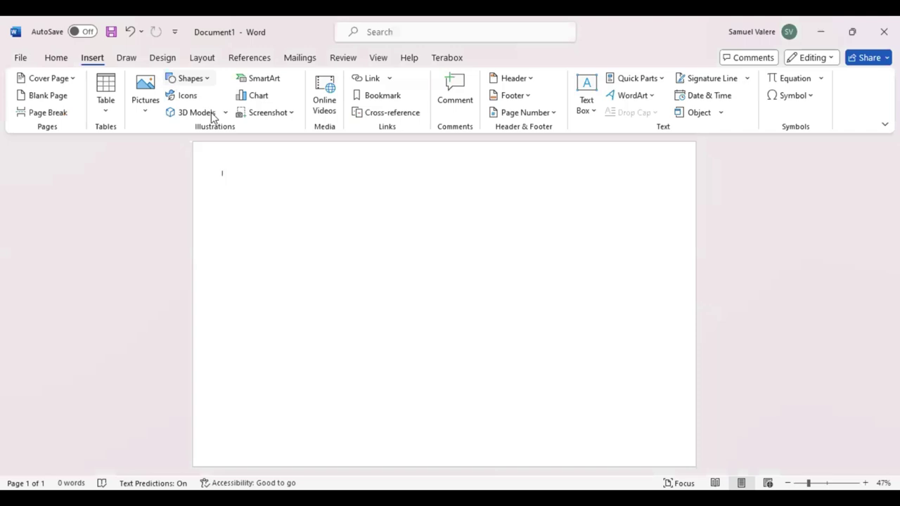
# Draw a dark teal 10.87" by 5.78" rectangle covering the page's left side, top to bottom.
pyautogui.click(190, 78)
pyautogui.click(211, 113)
pyautogui.moveTo(214, 172); pyautogui.dragTo(347, 465)
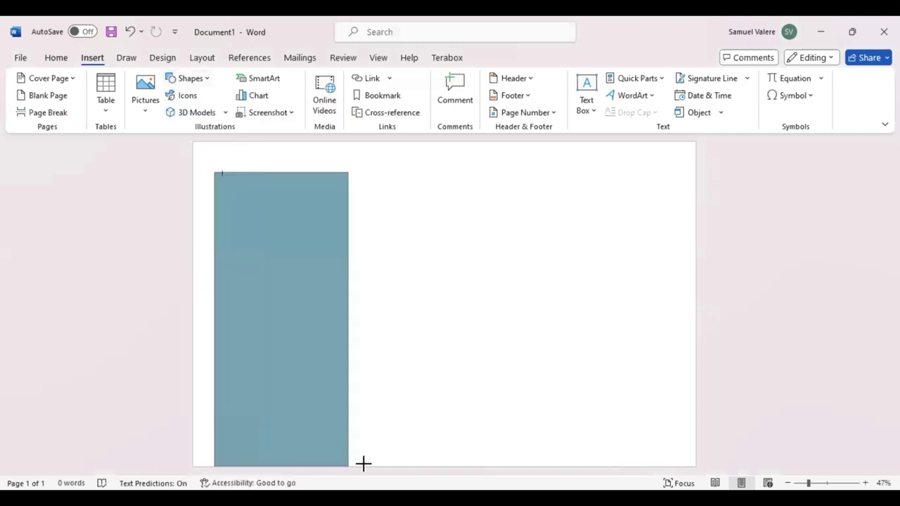
pyautogui.moveTo(363, 463); pyautogui.dragTo(363, 463)
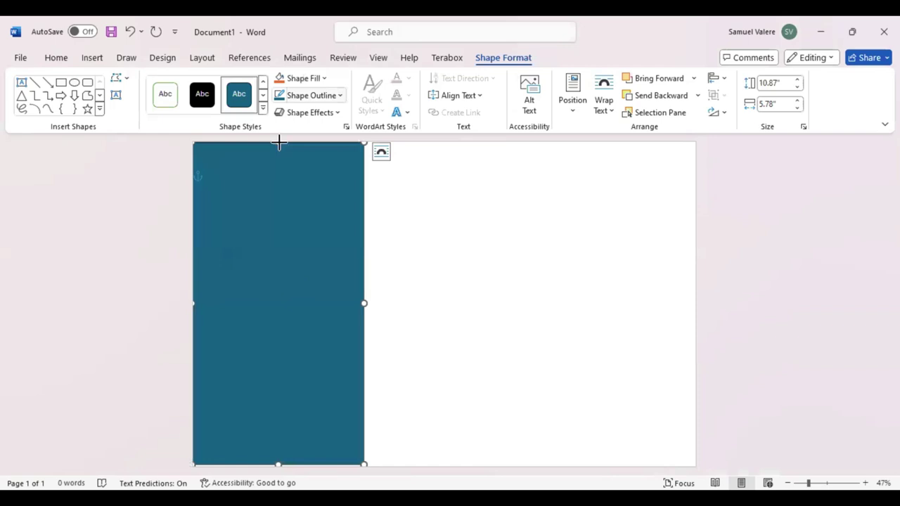
pyautogui.moveTo(278, 142); pyautogui.dragTo(278, 145)
pyautogui.moveTo(361, 301); pyautogui.dragTo(360, 300)
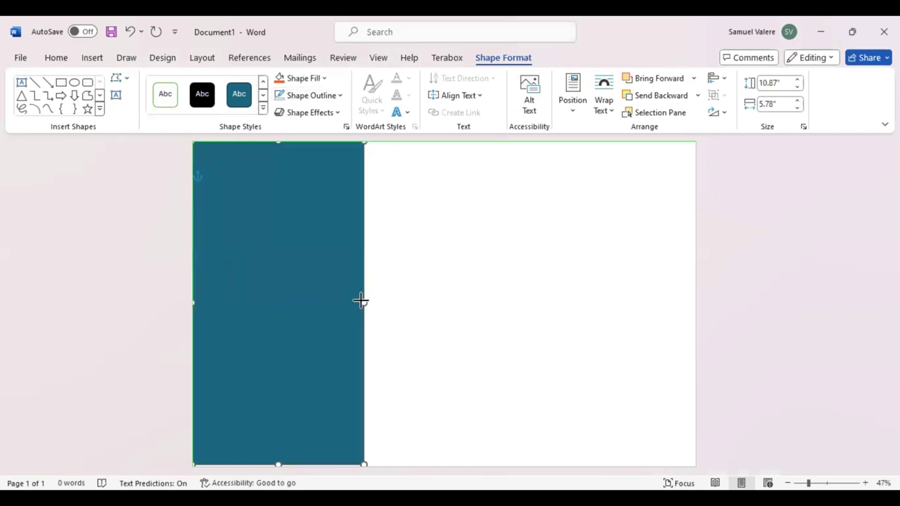
# Edit the rectangle's points, pulling the right-edge midpoint outward and curving the upper and lower segments toward it.
pyautogui.rightClick(361, 303)
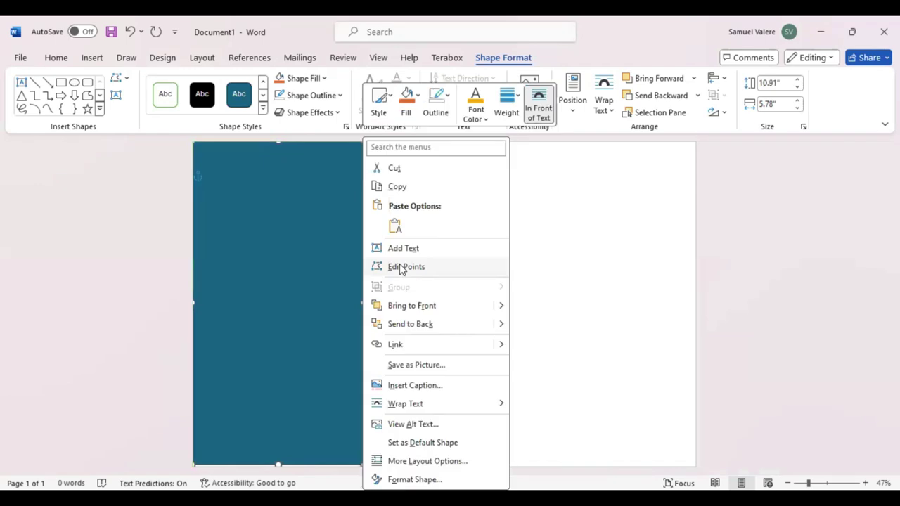
pyautogui.press('Escape')
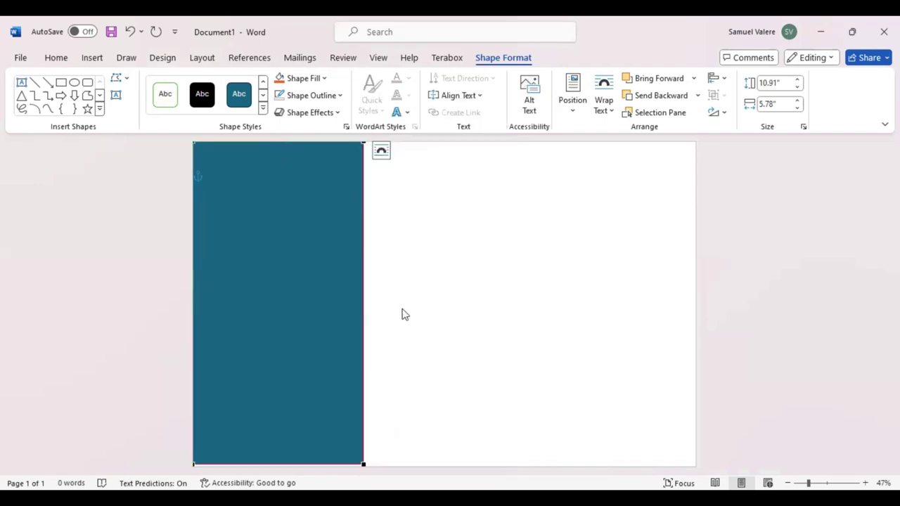
pyautogui.moveTo(363, 301); pyautogui.dragTo(407, 300)
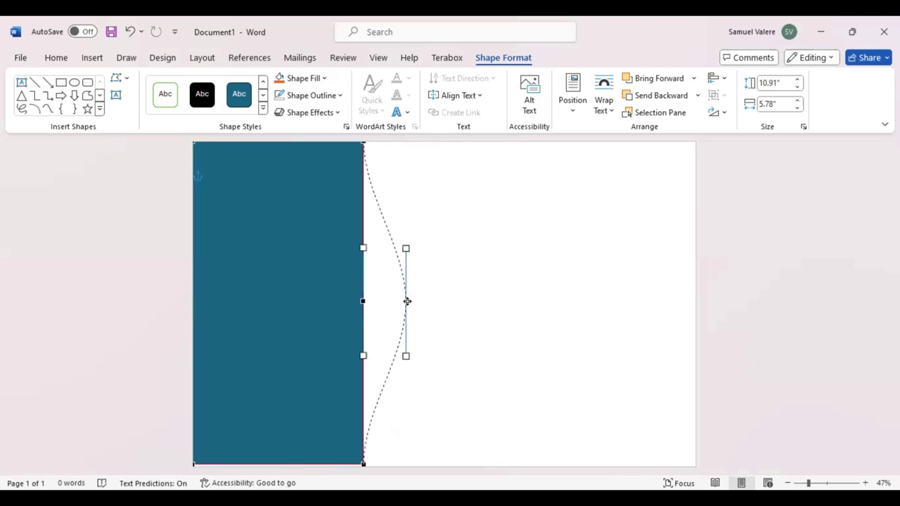
pyautogui.moveTo(407, 301); pyautogui.dragTo(410, 301)
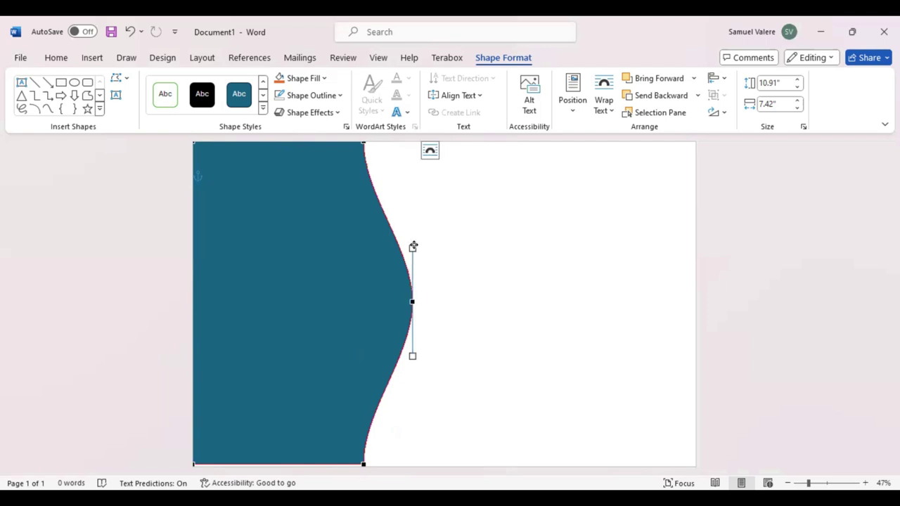
pyautogui.moveTo(413, 246); pyautogui.dragTo(390, 254)
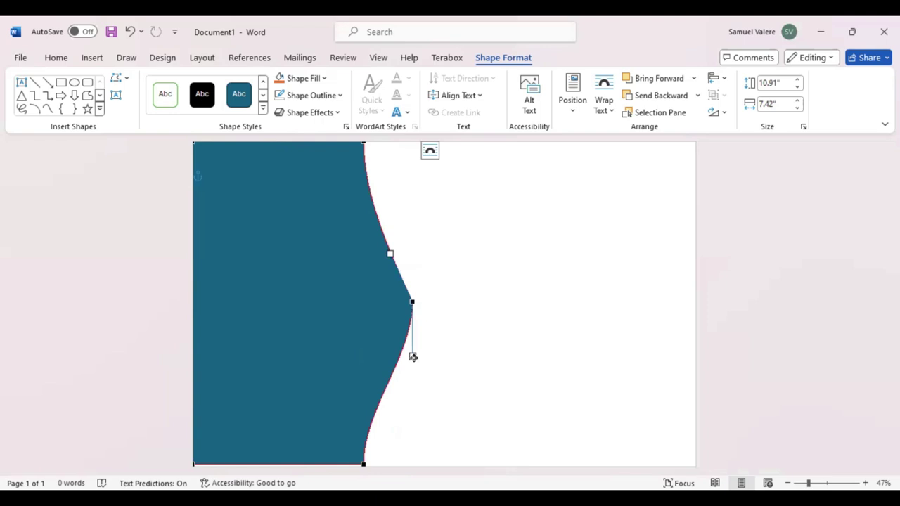
pyautogui.moveTo(412, 357); pyautogui.dragTo(393, 355)
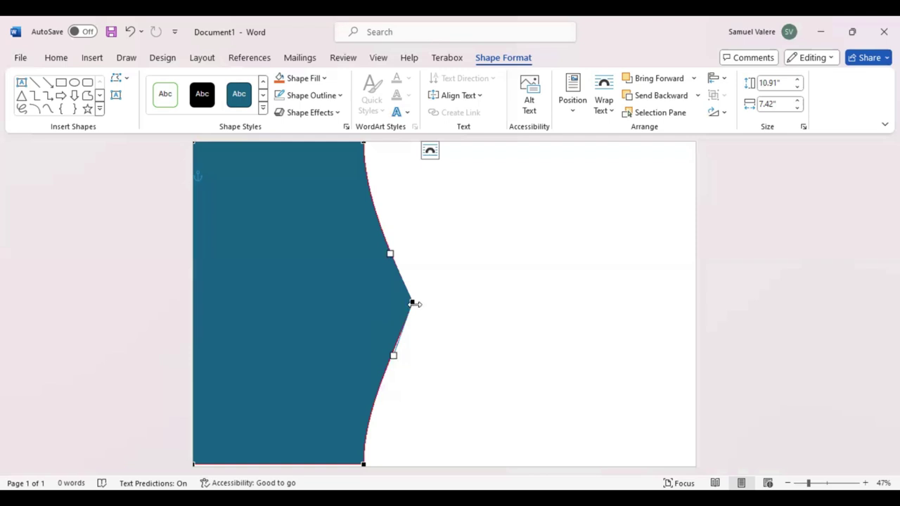
pyautogui.press('Escape')
# Refine the panel's pointed right edge and smooth its upper curve.
pyautogui.moveTo(399, 304)
pyautogui.mouseDown()
pyautogui.moveTo(389, 304)
pyautogui.moveTo(409, 303)
pyautogui.mouseUp()
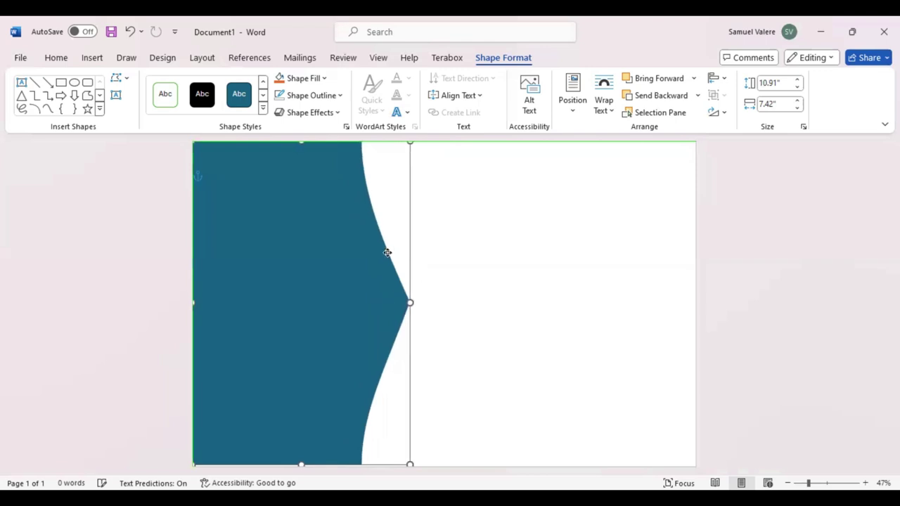
pyautogui.click(390, 252)
pyautogui.click(389, 252)
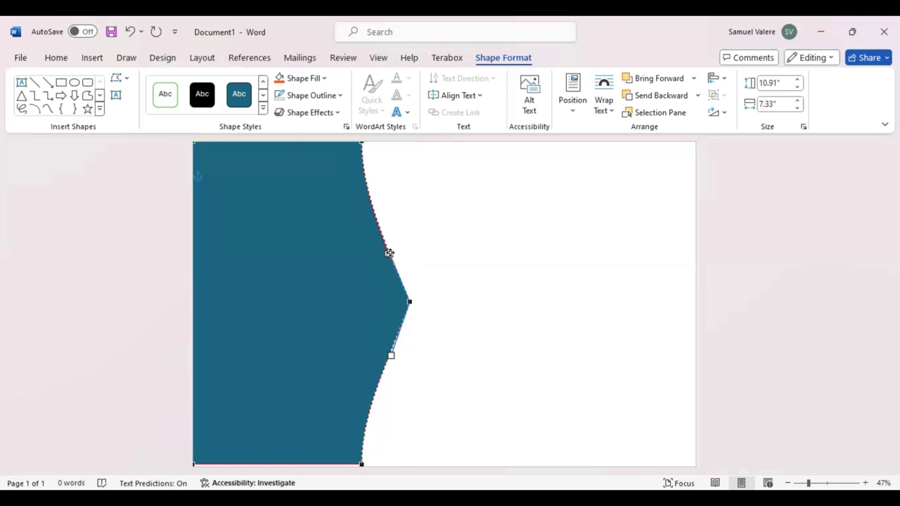
pyautogui.moveTo(389, 253); pyautogui.dragTo(389, 253)
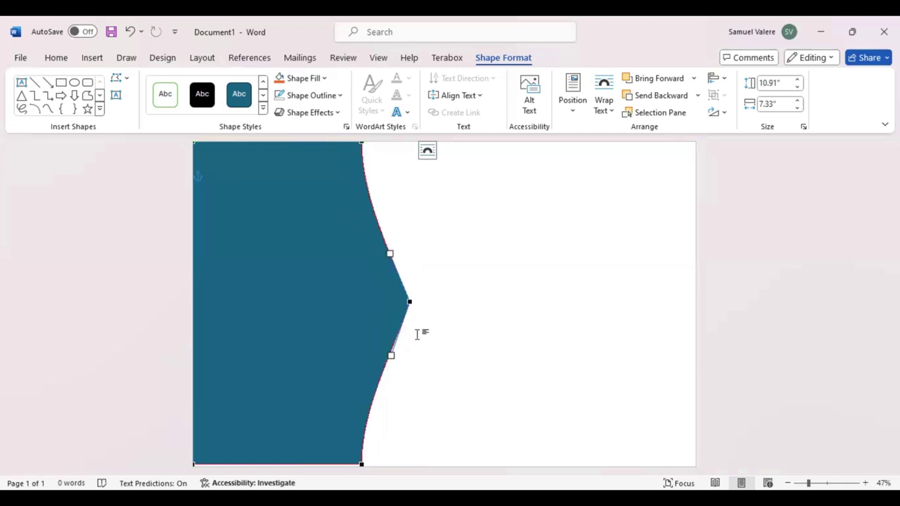
pyautogui.click(426, 285)
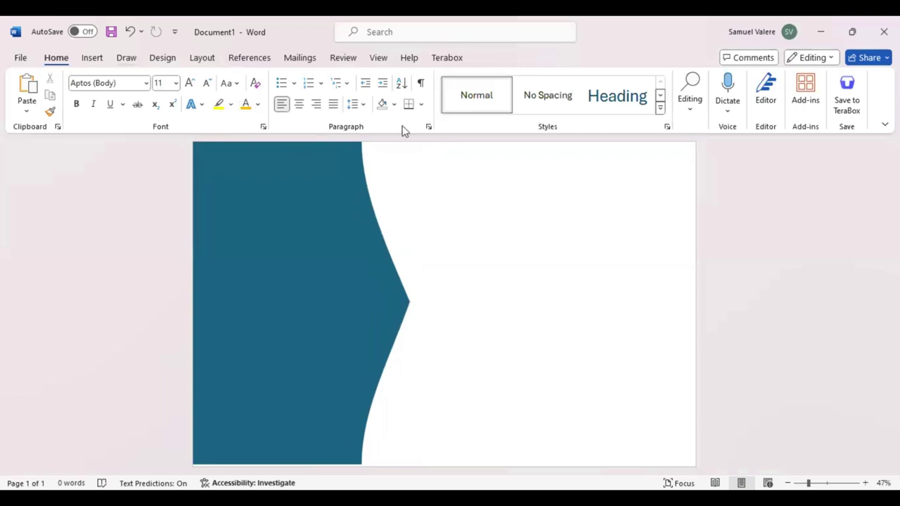
# Give the curved panel an Offset: Bottom Right shadow at 102% size and extend it to the page bottom.
pyautogui.click(337, 182)
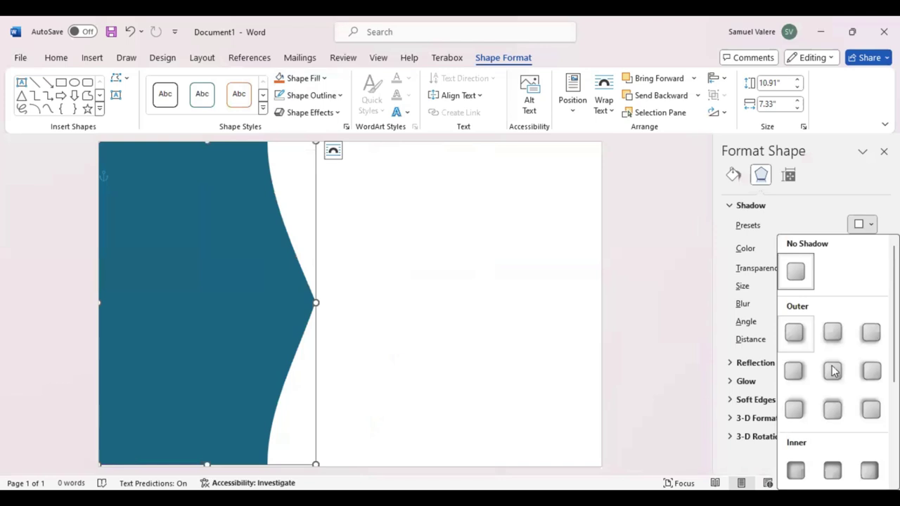
pyautogui.click(795, 336)
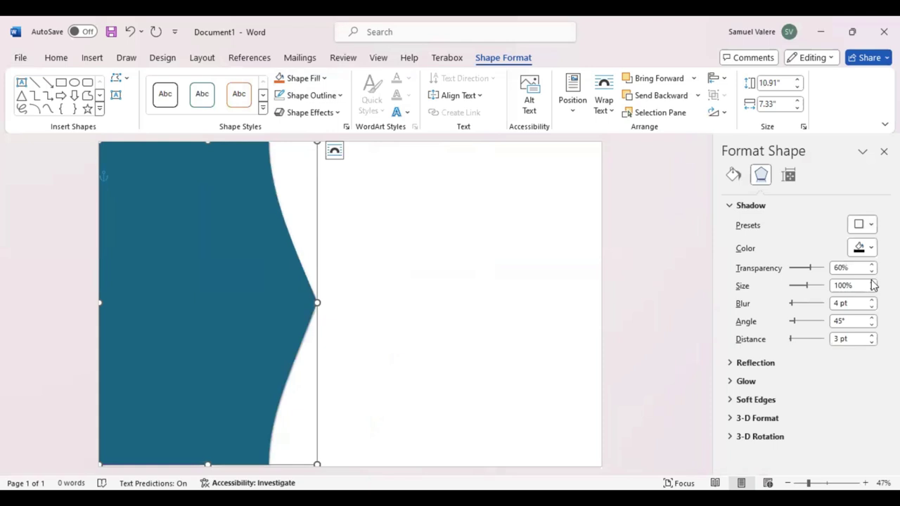
pyautogui.click(872, 282)
pyautogui.click(871, 282)
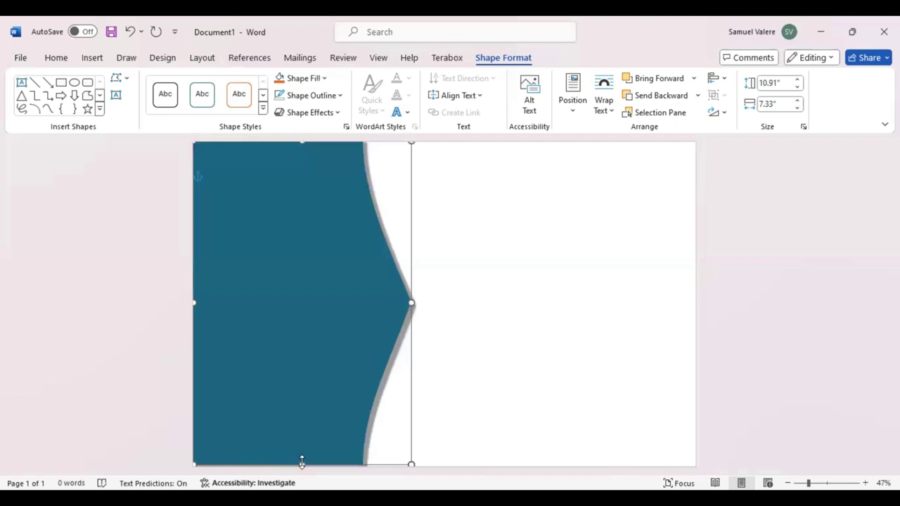
pyautogui.moveTo(301, 461); pyautogui.dragTo(303, 469)
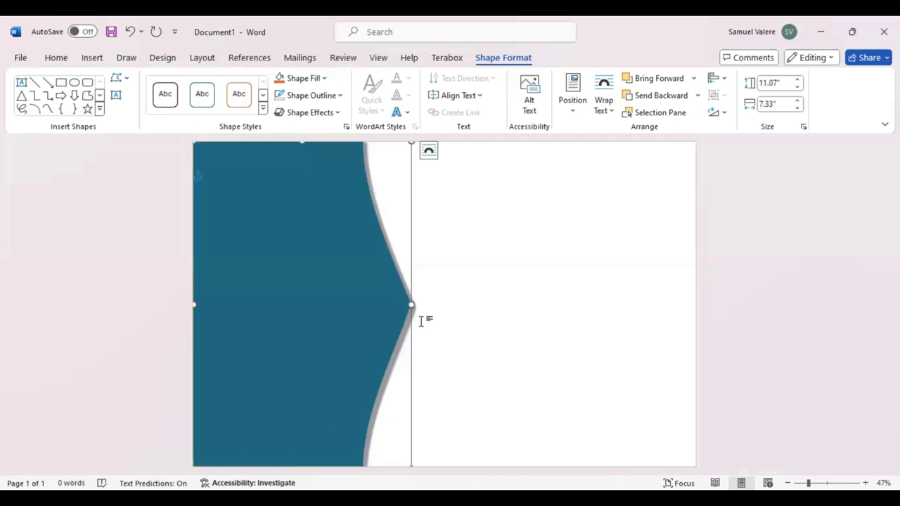
# Fill the panel white and draw a 1" by 4.73" text box in its middle.
pyautogui.click(309, 78)
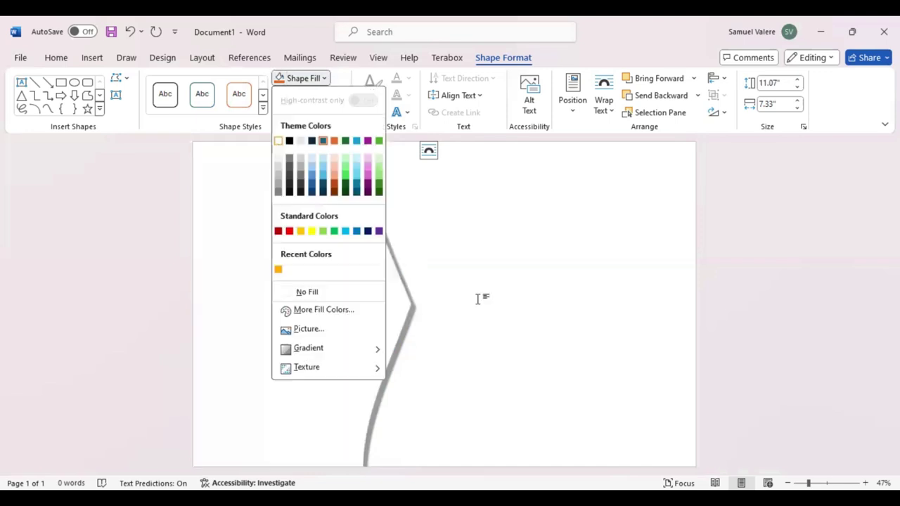
pyautogui.click(117, 95)
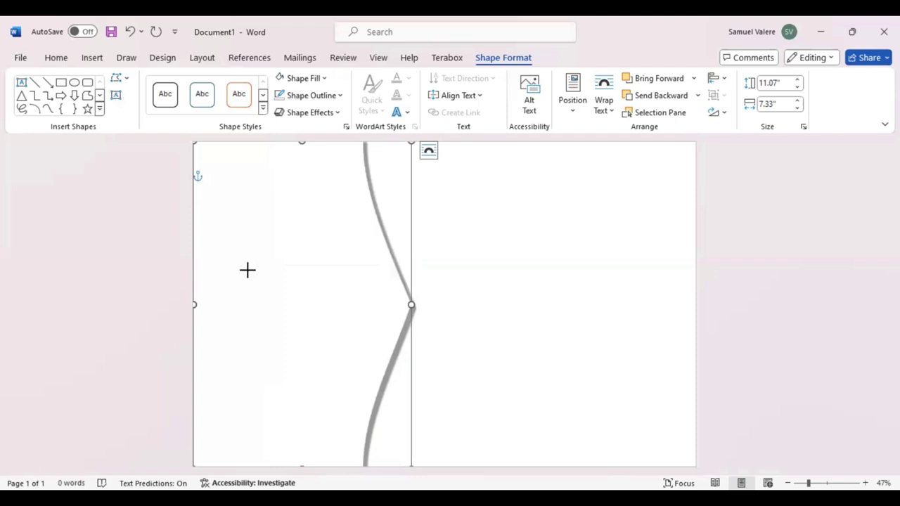
pyautogui.moveTo(236, 289); pyautogui.dragTo(377, 319)
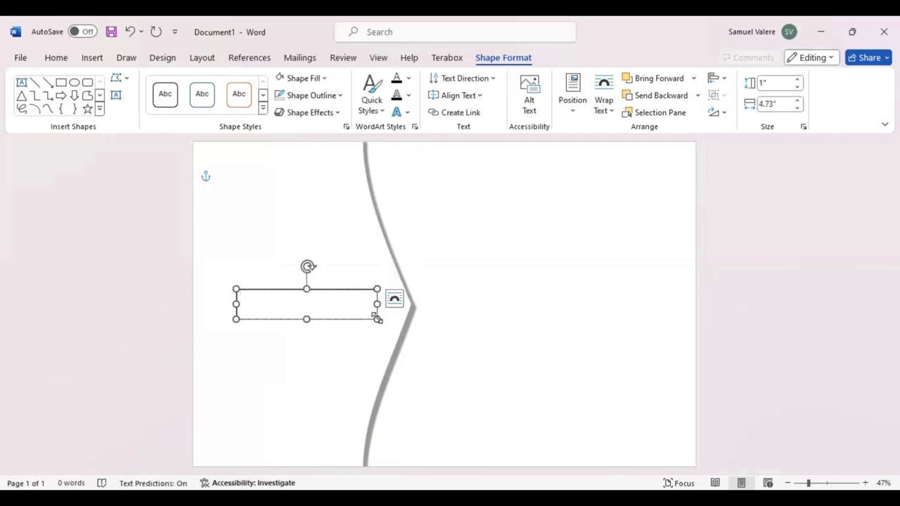
# Replace a placeholder name in the text box with the word 'certificate' and select it.
pyautogui.write('Cam')
pyautogui.write('ilo')
pyautogui.doubleClick(234, 295)
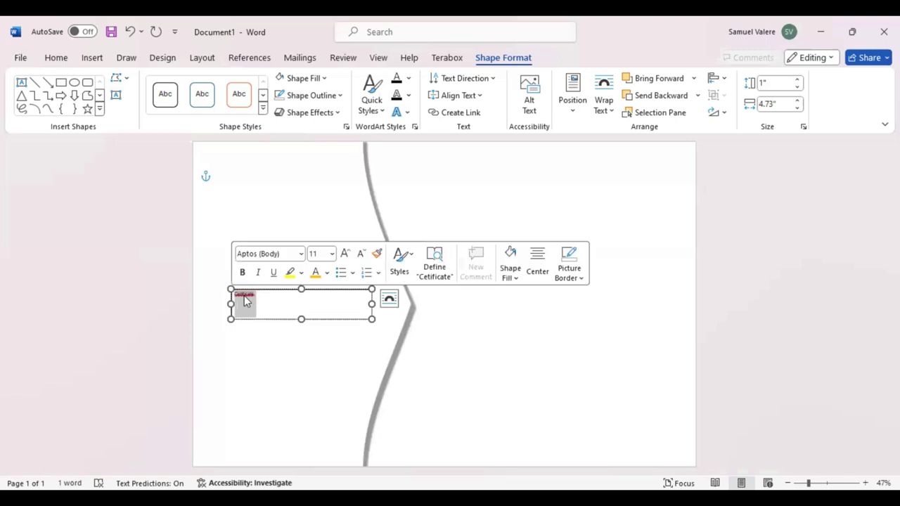
pyautogui.press('BackSpace')
pyautogui.write('c')
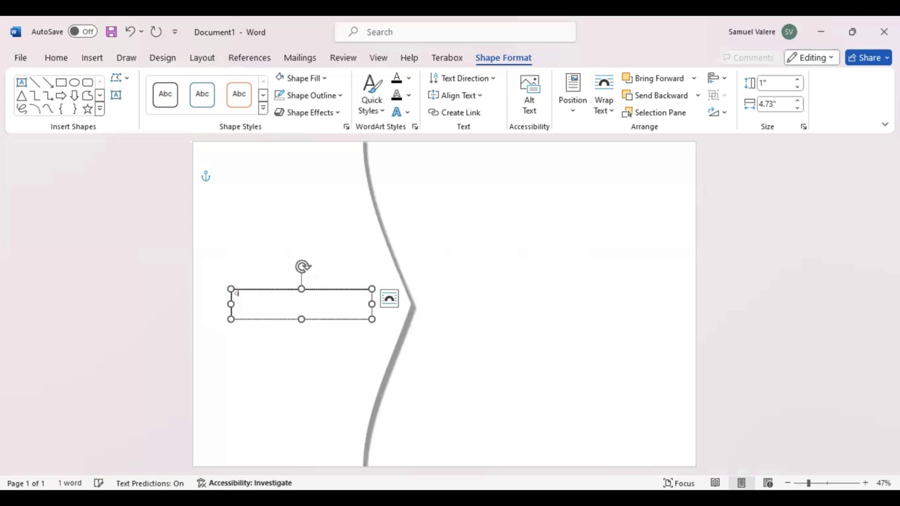
pyautogui.write('ertificate')
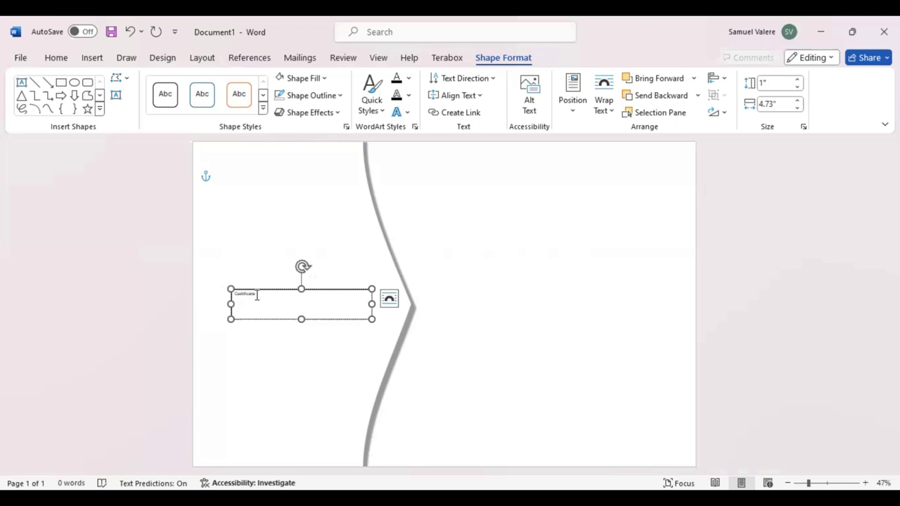
pyautogui.hotkey('ctrl', 'a')
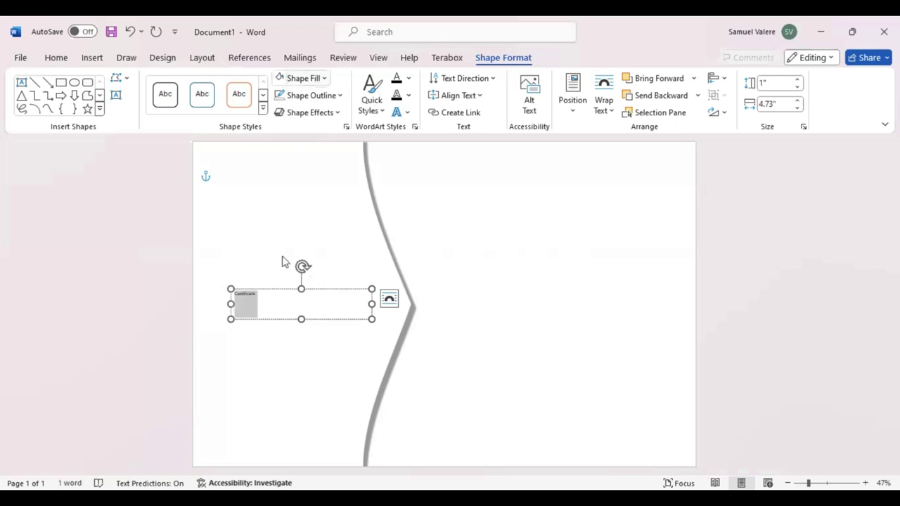
# Centre 'Certificate' in its box and set it in Harrington at a much larger size.
pyautogui.click(56, 59)
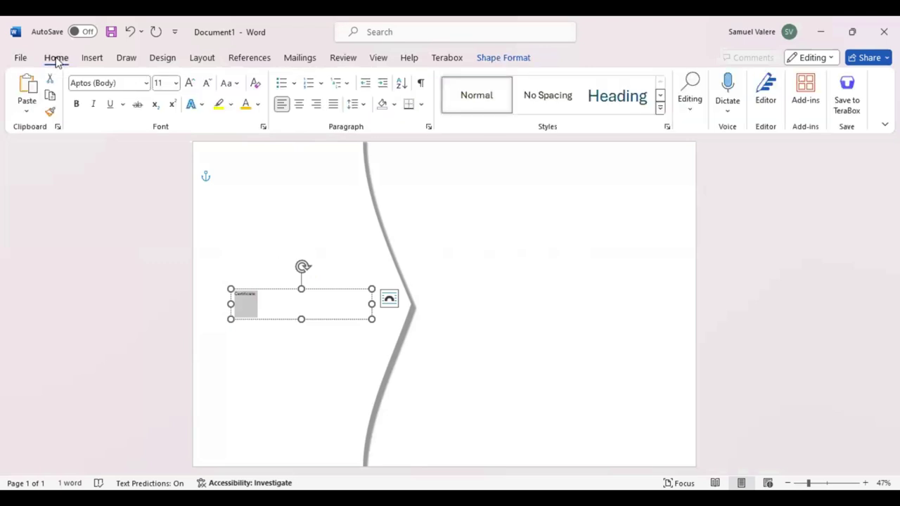
pyautogui.hotkey('ctrl', 'e')
pyautogui.click(189, 83)
pyautogui.click(189, 83)
pyautogui.click(189, 83)
pyautogui.click(189, 83)
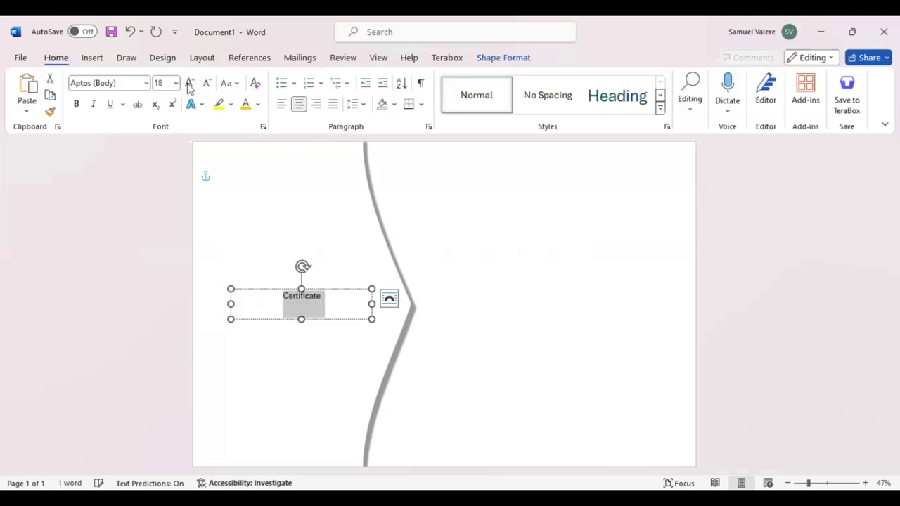
pyautogui.tripleClick(189, 83)
pyautogui.tripleClick(189, 83)
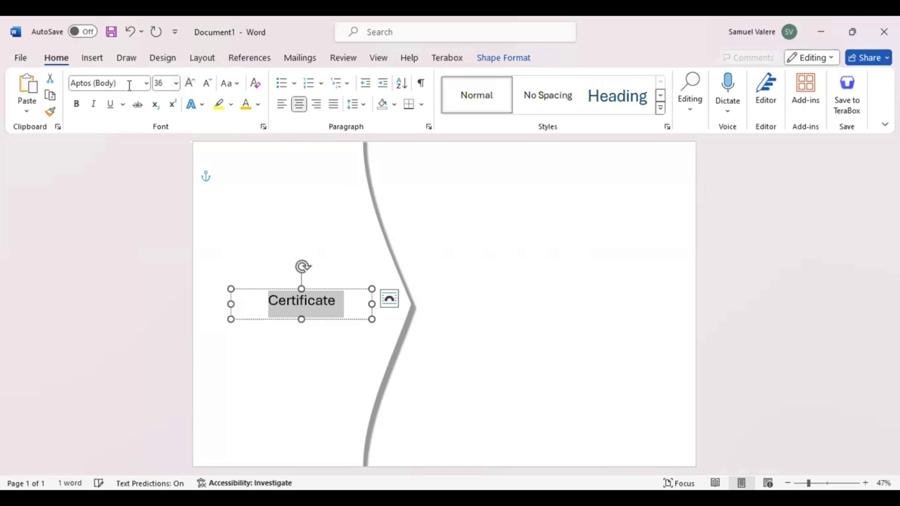
pyautogui.click(129, 82)
pyautogui.write('Harrington')
pyautogui.press('Return')
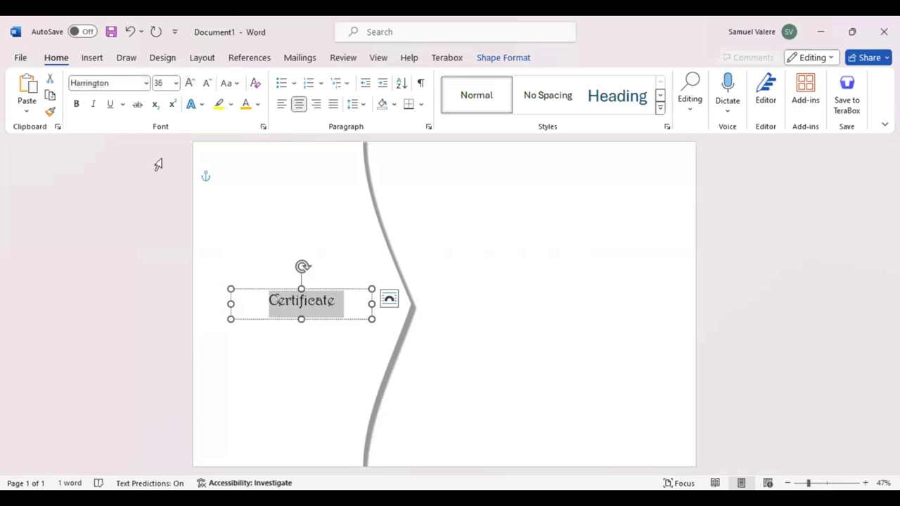
pyautogui.click(189, 83)
pyautogui.click(189, 83)
pyautogui.click(189, 83)
pyautogui.click(189, 83)
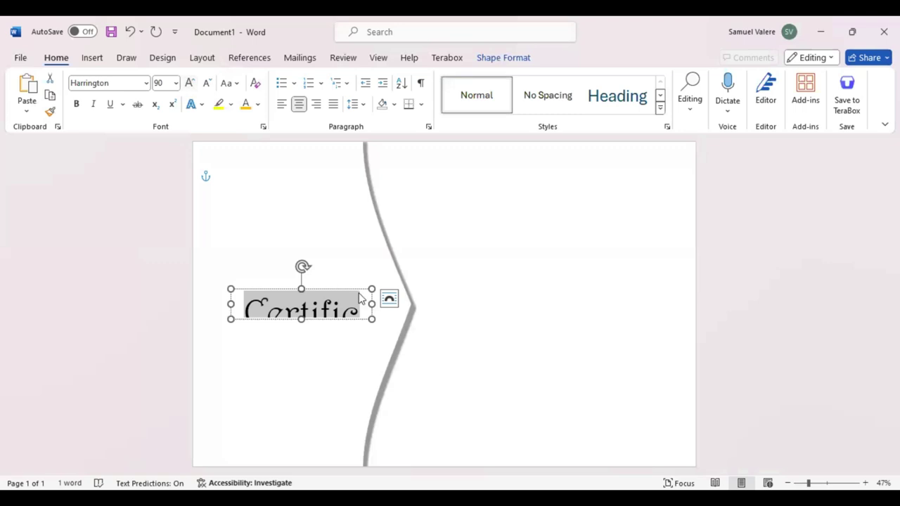
# Heighten the title box, convert the title to CERTIFICATE capitals and set it to 72 pt.
pyautogui.press('Escape')
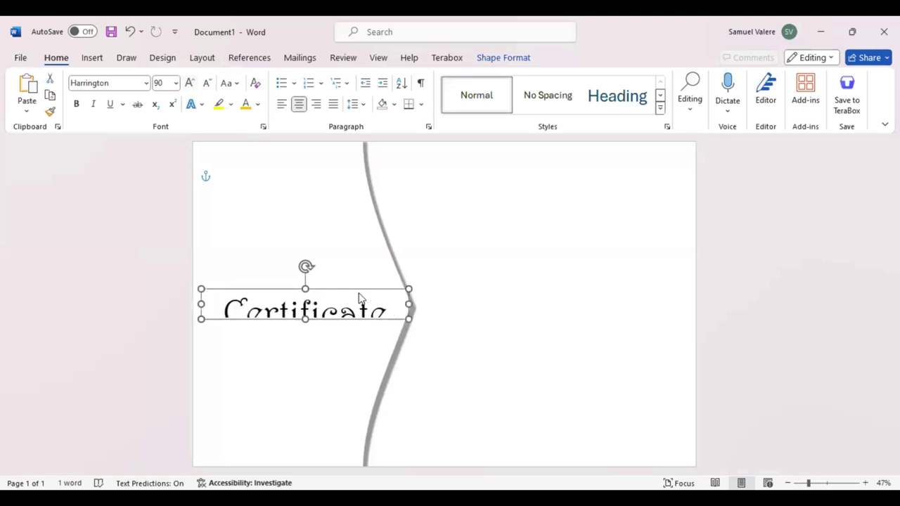
pyautogui.moveTo(305, 318); pyautogui.dragTo(305, 339)
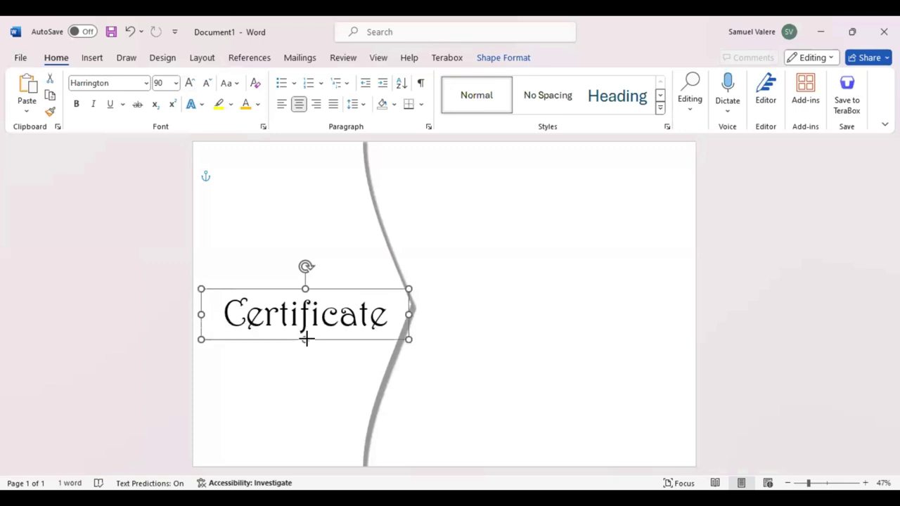
pyautogui.hotkey('ctrl', 'a')
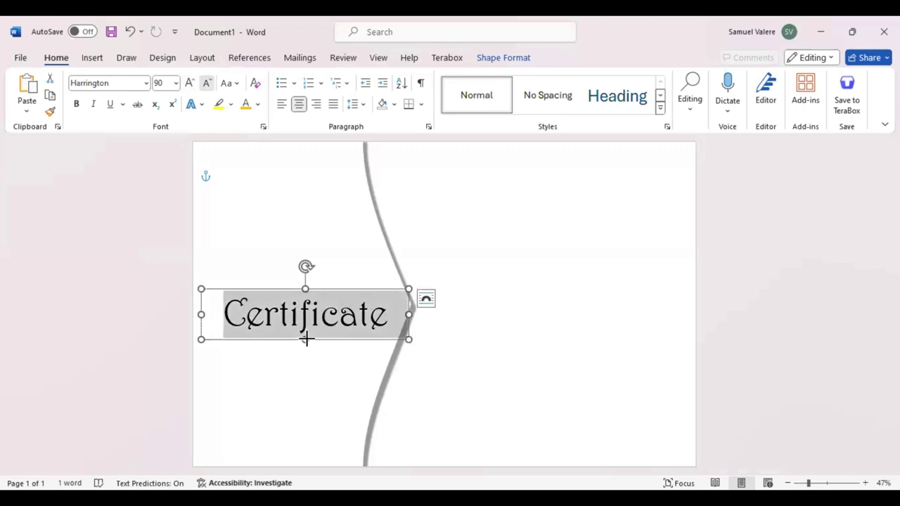
pyautogui.hotkey('ctrl', 'shift', ',')
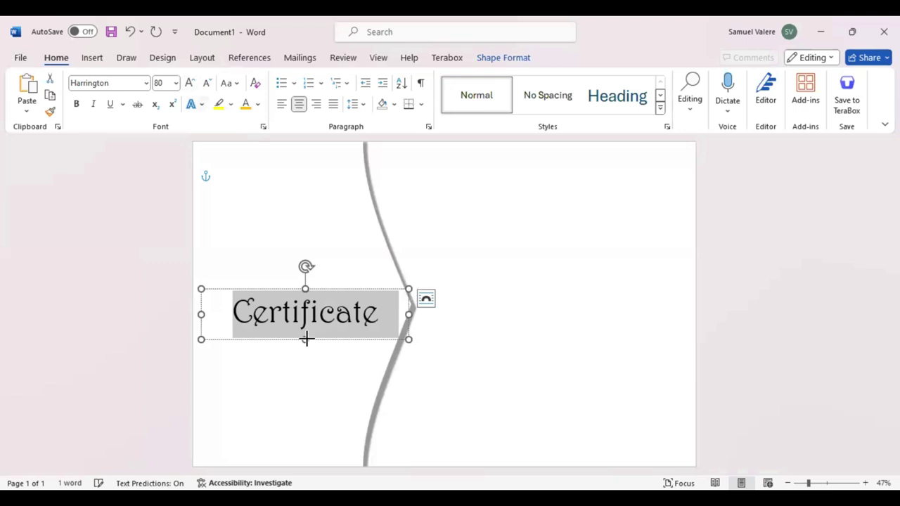
pyautogui.hotkey('ctrl', 'shift', 'a')
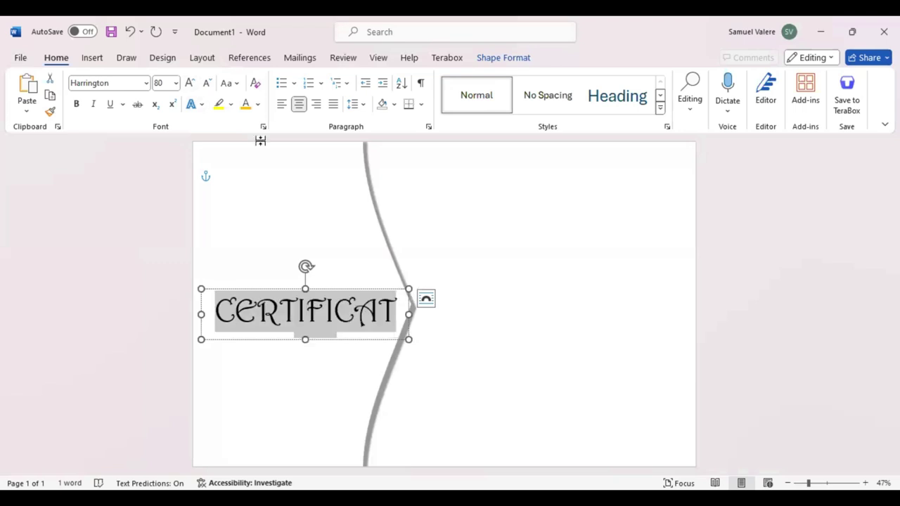
pyautogui.press('Escape')
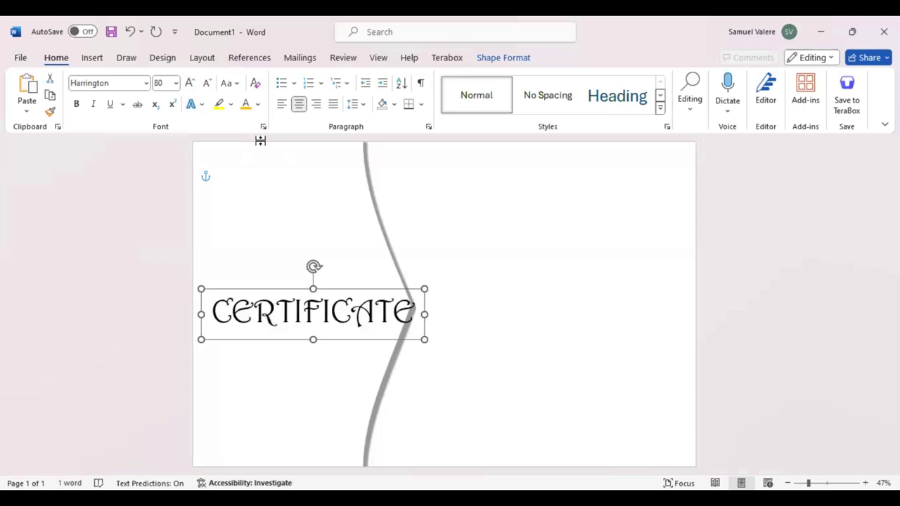
pyautogui.press('ctrl+shift+less')
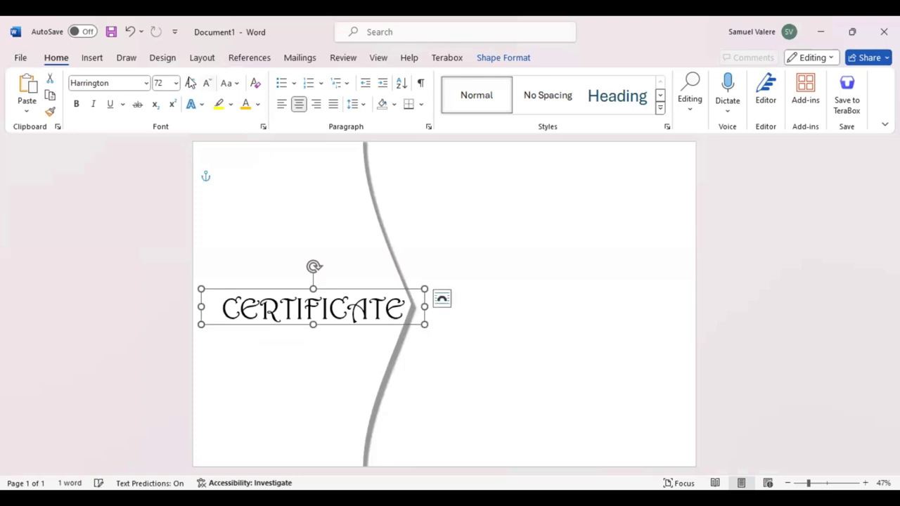
# Align the title box with the page's left edge and centre it vertically.
pyautogui.press('Left')
pyautogui.press('Up')
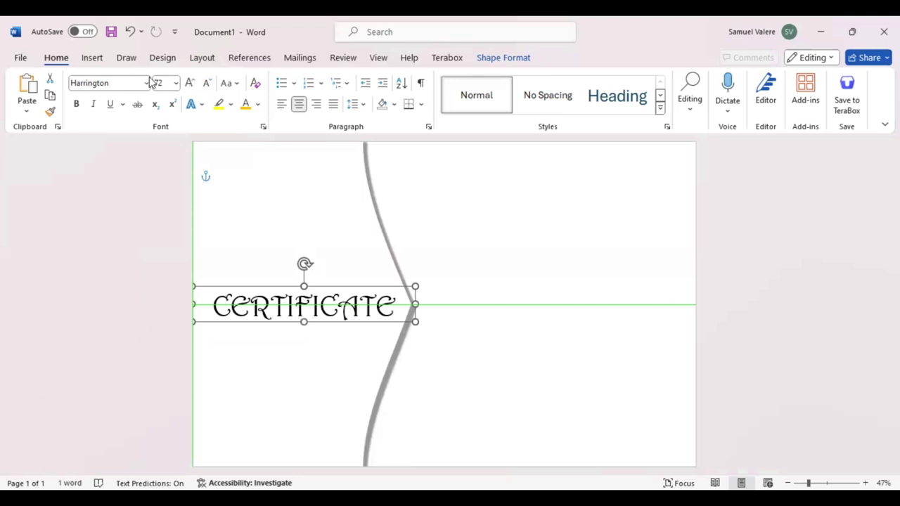
pyautogui.scroll(-1, 150, 82)
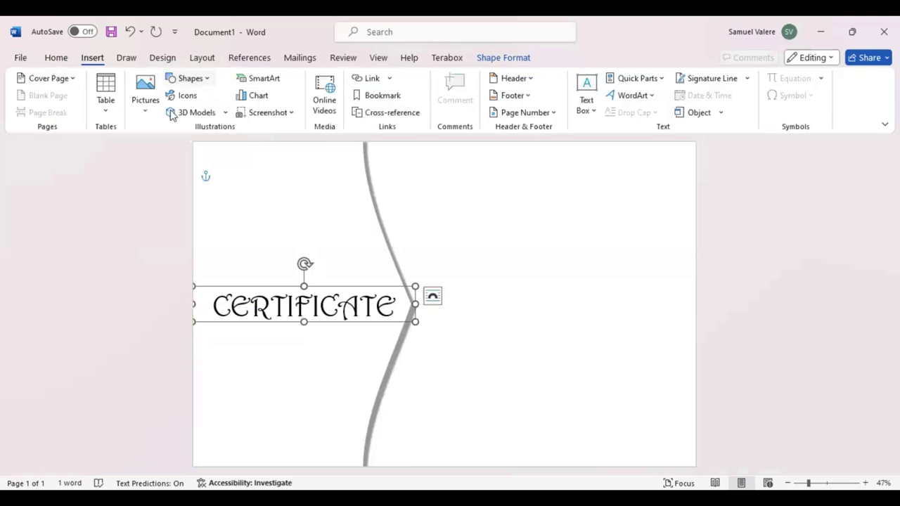
# Draw a text box below CERTIFICATE containing 'Of Appreciation' and select the text.
pyautogui.click(189, 78)
pyautogui.click(168, 106)
pyautogui.moveTo(225, 328); pyautogui.dragTo(355, 350)
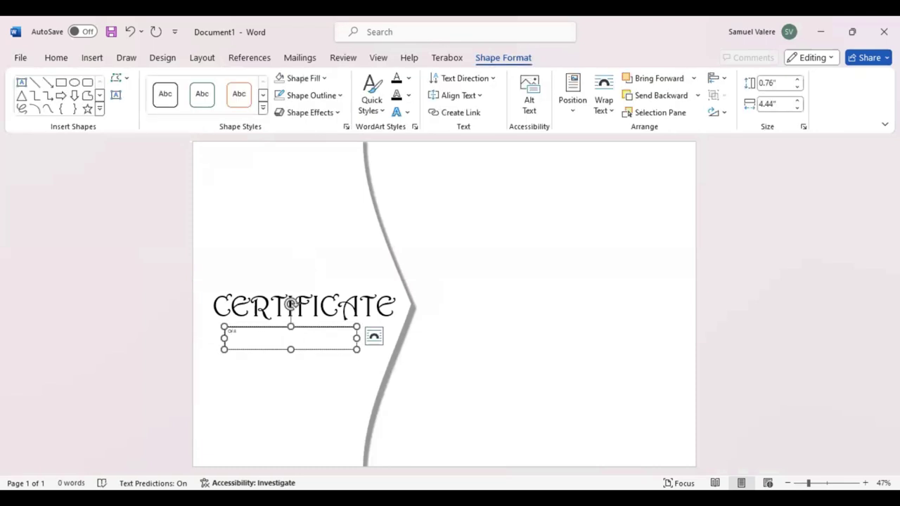
pyautogui.write('ppreciation')
pyautogui.hotkey('ctrl', 'a')
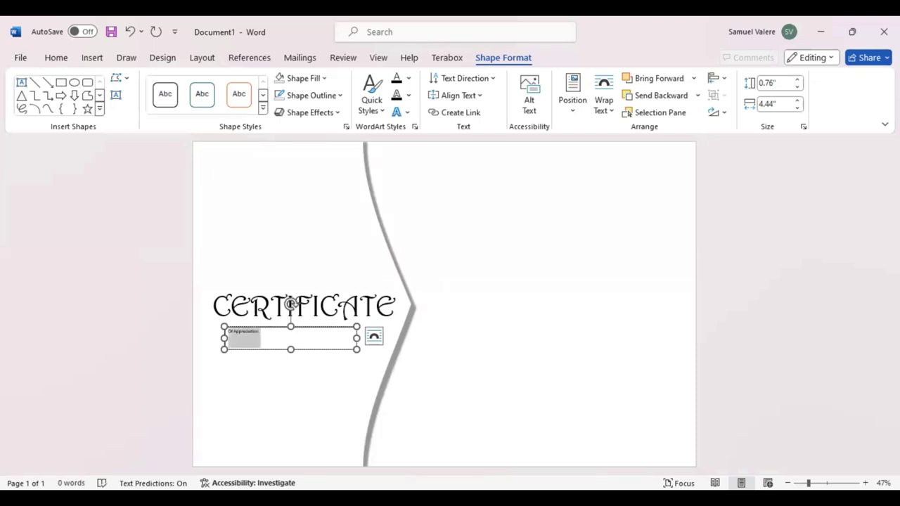
# Centre the subtitle and set it in Times New Roman, 22 pt, all capitals.
pyautogui.click(65, 58)
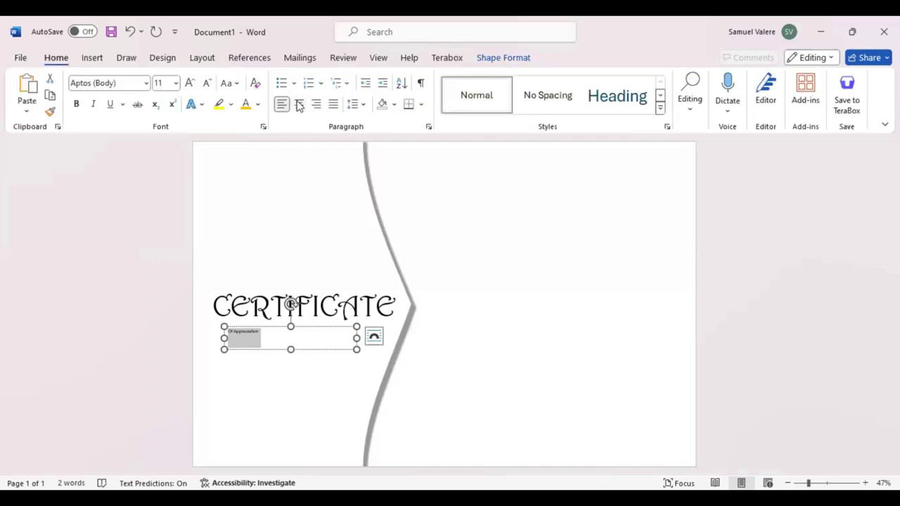
pyautogui.click(298, 104)
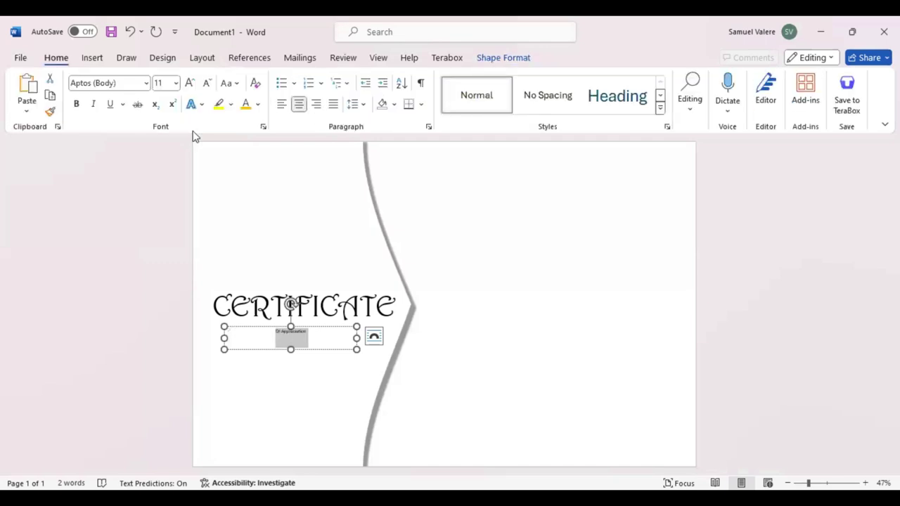
pyautogui.click(130, 83)
pyautogui.press('Return')
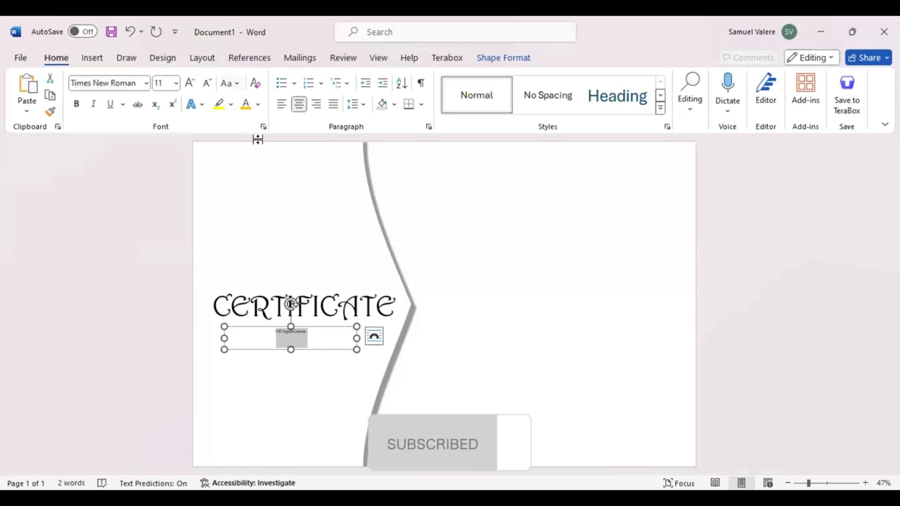
pyautogui.click(190, 83)
pyautogui.click(190, 83)
pyautogui.click(189, 83)
pyautogui.click(190, 83)
pyautogui.click(190, 83)
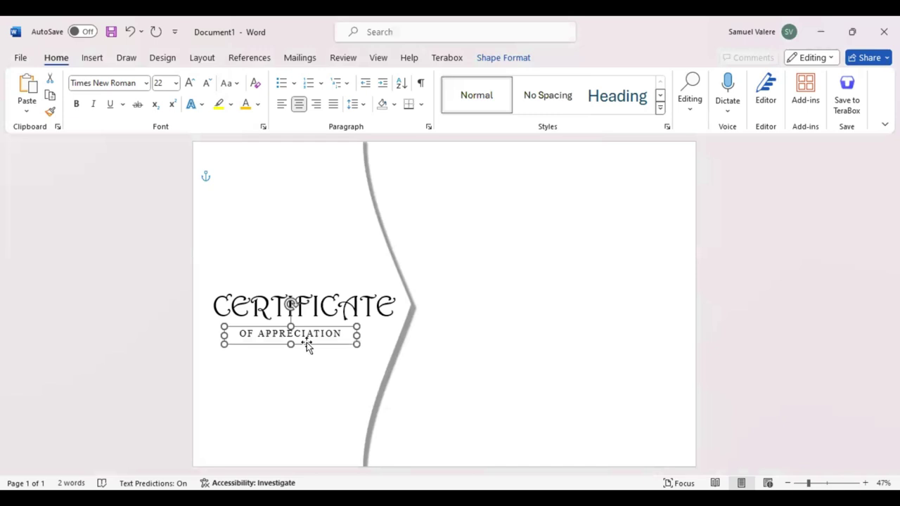
# Position the OF APPRECIATION box just beneath CERTIFICATE and begin colouring it.
pyautogui.moveTo(306, 344); pyautogui.dragTo(309, 337)
pyautogui.press('Right')
pyautogui.press('Right')
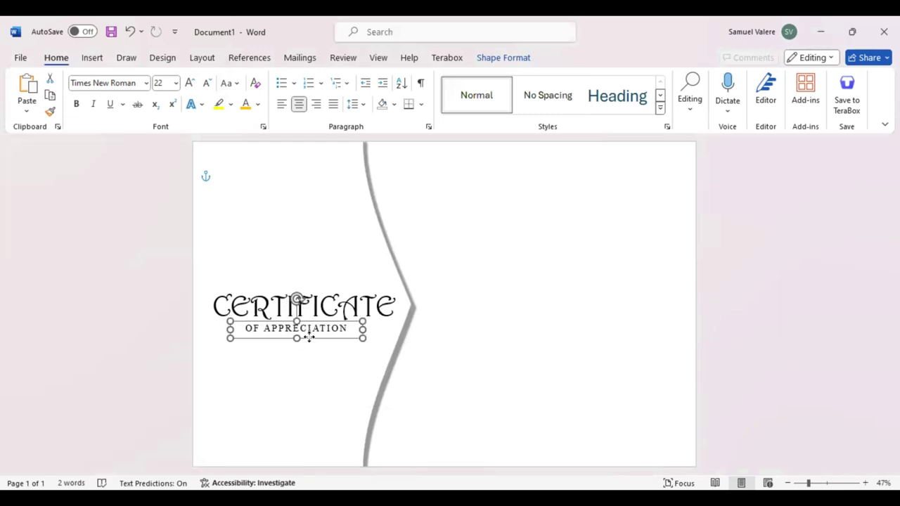
pyautogui.press('Right')
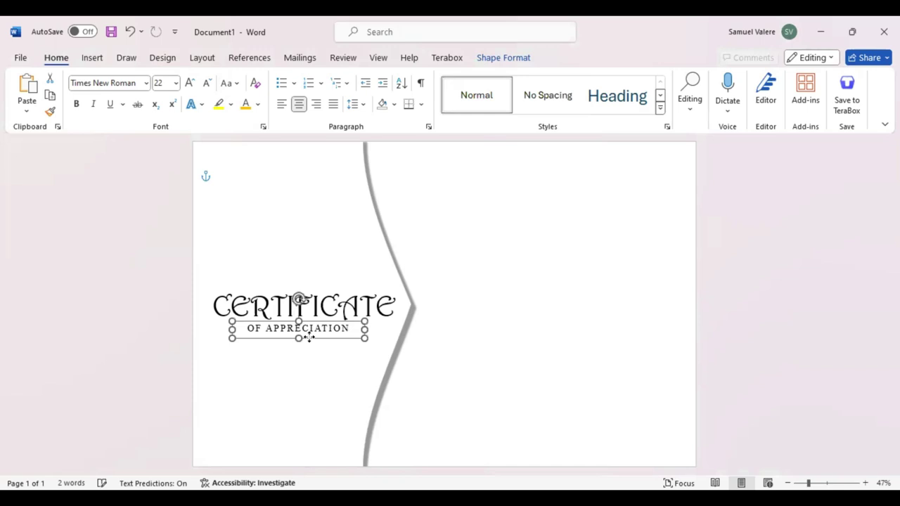
pyautogui.press('Right')
pyautogui.press('Right')
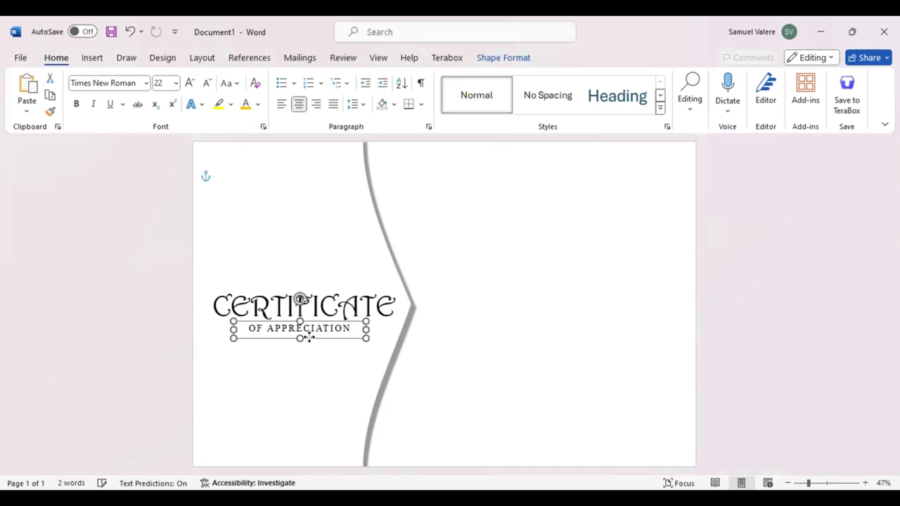
pyautogui.press('Up')
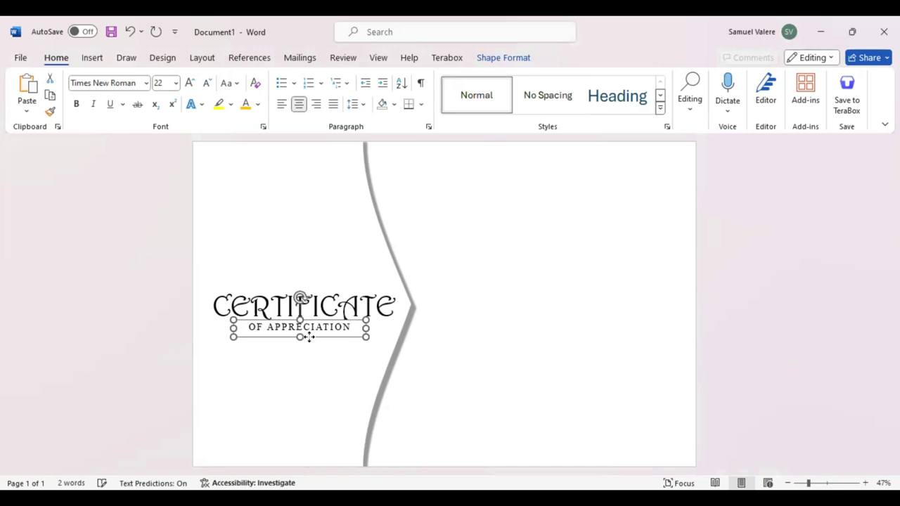
pyautogui.press('Down')
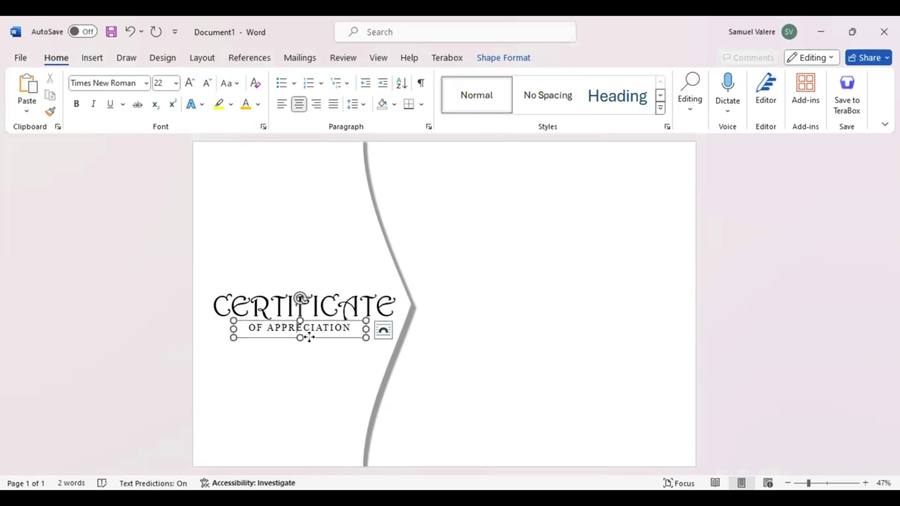
pyautogui.rightClick(391, 309)
pyautogui.click(391, 307)
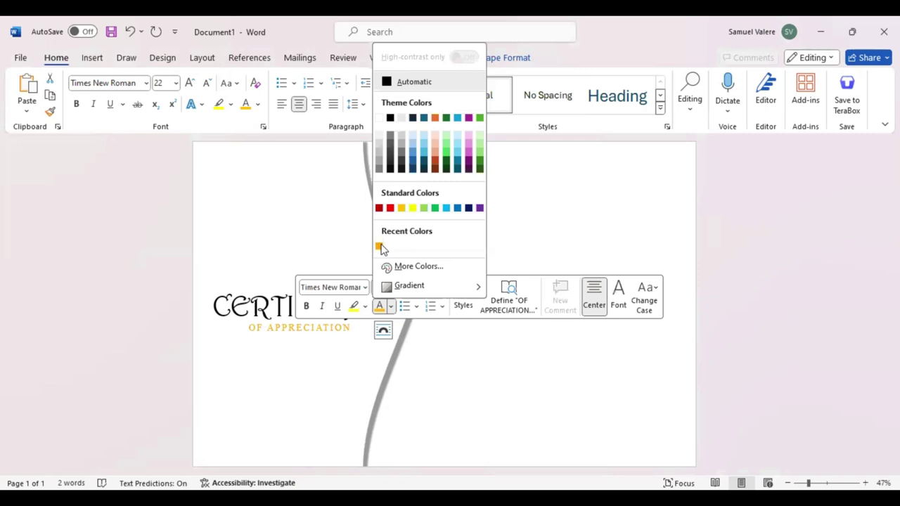
# Make OF APPRECIATION gold and frame it with a short gold line on each side.
pyautogui.click(380, 248)
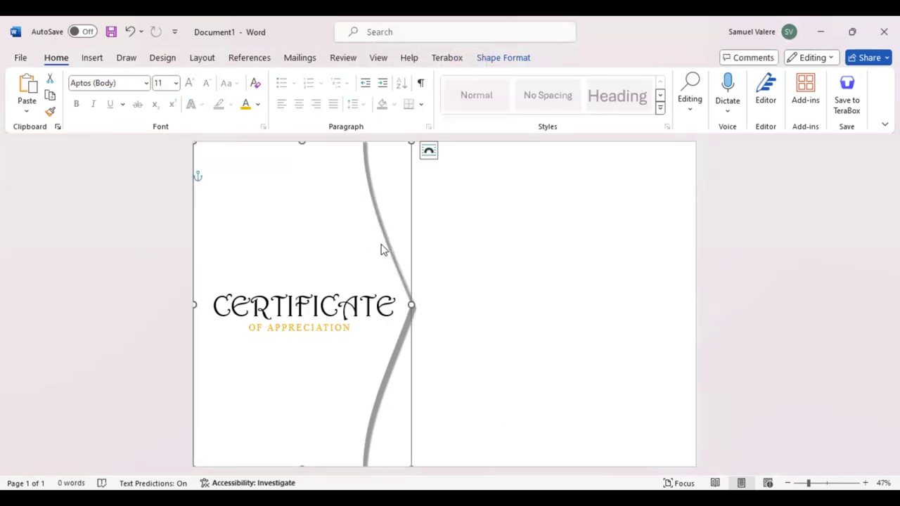
pyautogui.hotkey('alt', 'n')
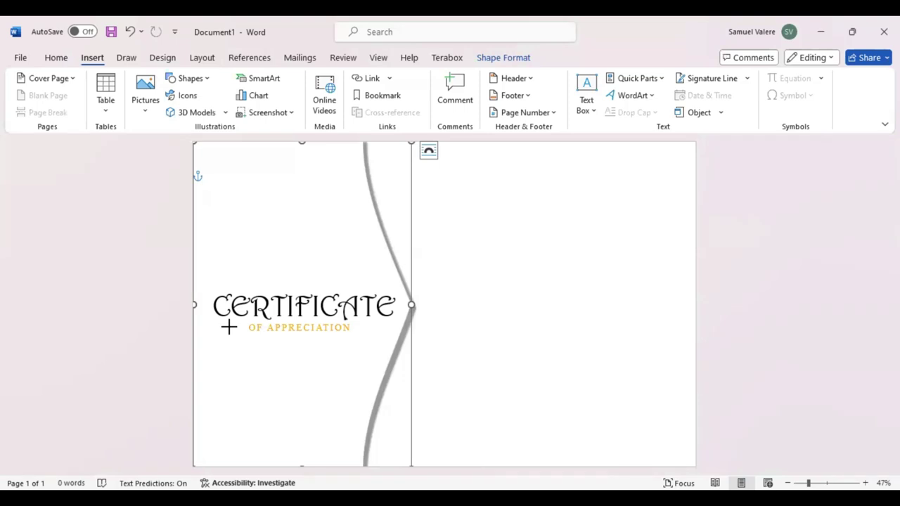
pyautogui.moveTo(214, 327); pyautogui.dragTo(247, 328)
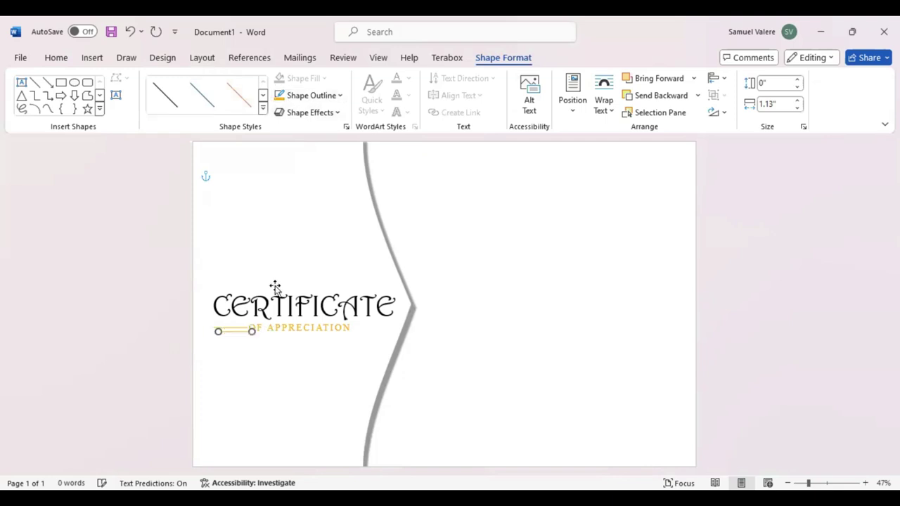
pyautogui.press('Up')
pyautogui.press('Up')
pyautogui.press('Up')
pyautogui.press('Right')
pyautogui.press('Right')
pyautogui.press('Right')
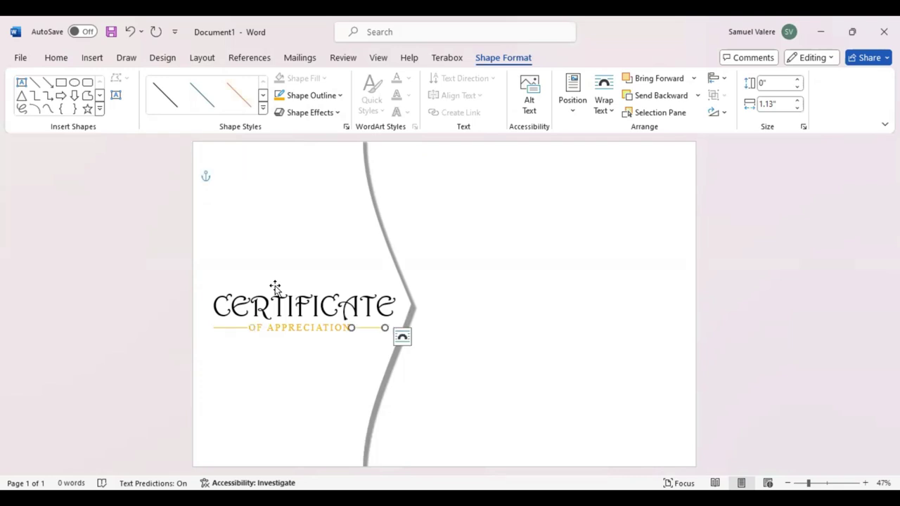
pyautogui.press('Right')
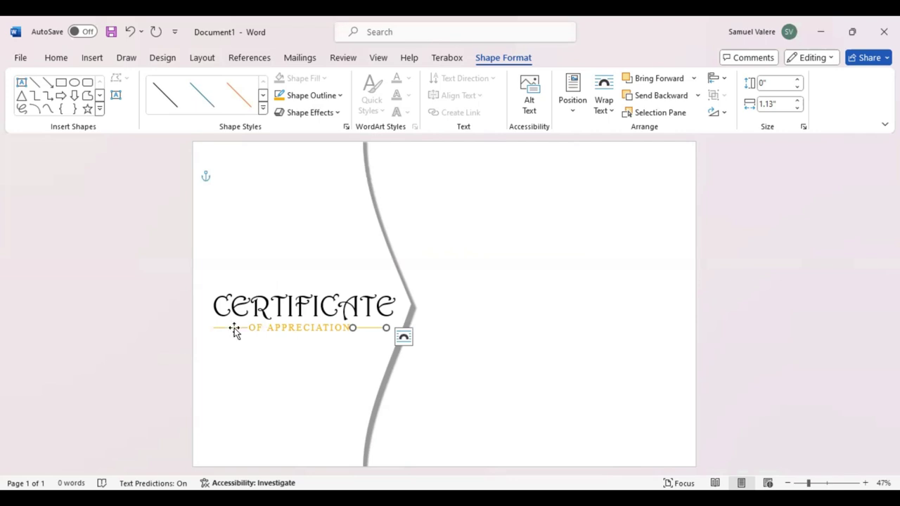
pyautogui.press('Tab')
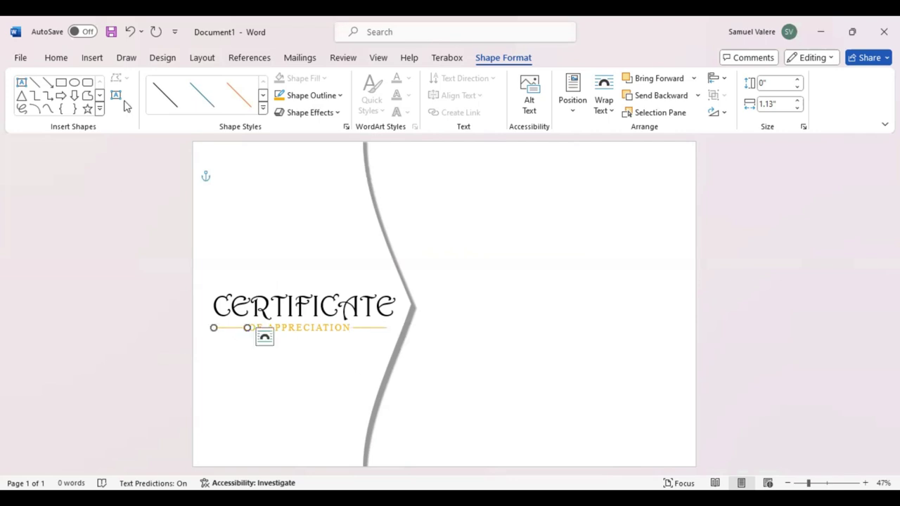
# Draw a dark teal rounded bar, 0.64" by 9.87", across the top of the page's right half.
pyautogui.click(87, 83)
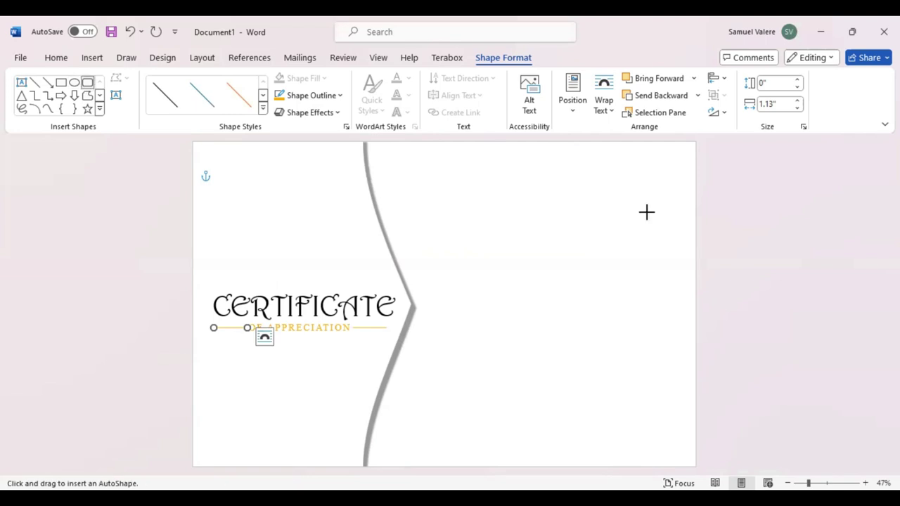
pyautogui.moveTo(444, 186); pyautogui.dragTo(665, 215)
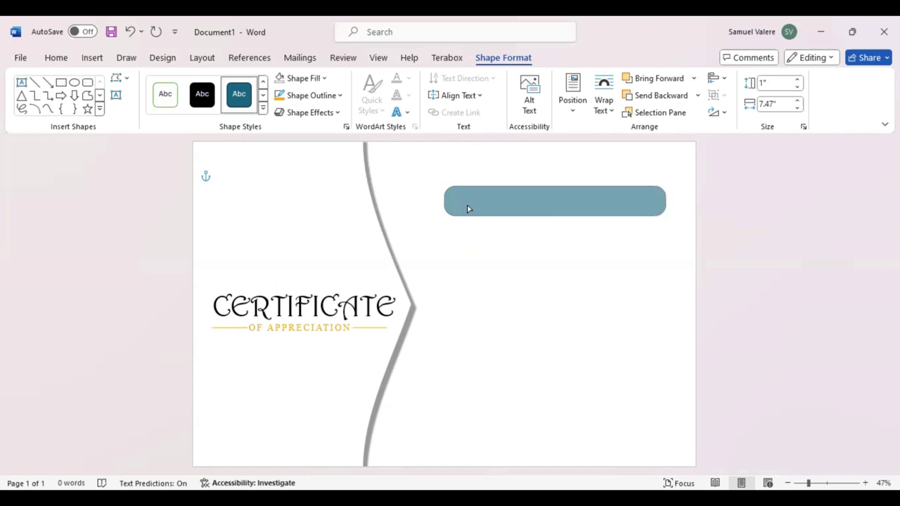
pyautogui.moveTo(444, 201); pyautogui.dragTo(402, 201)
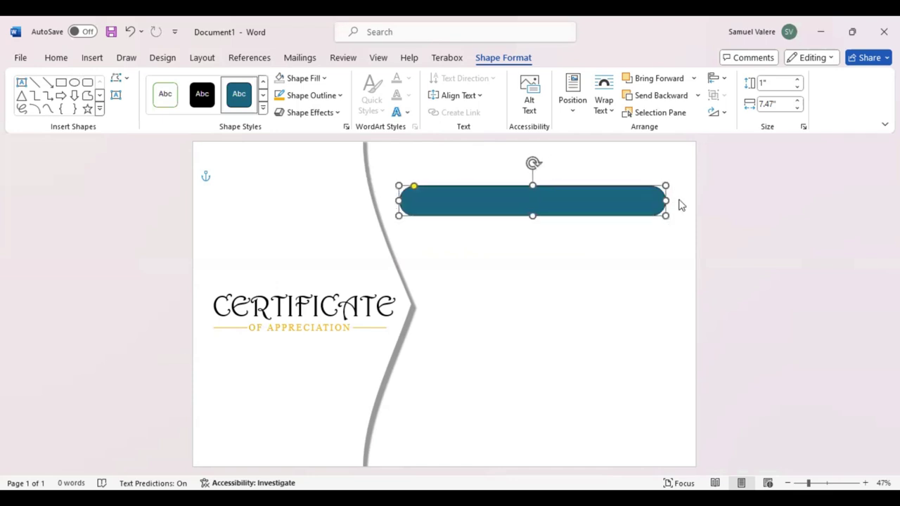
pyautogui.moveTo(665, 201); pyautogui.dragTo(693, 200)
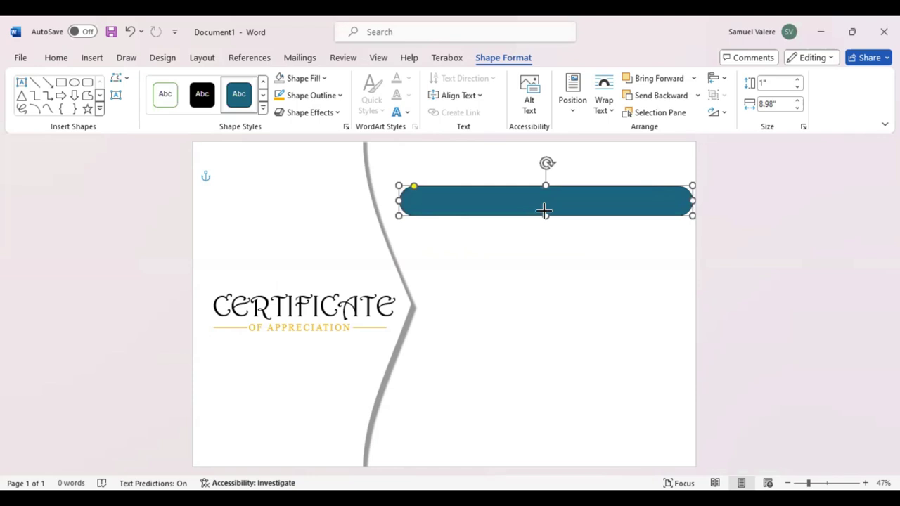
pyautogui.moveTo(546, 215); pyautogui.dragTo(546, 190)
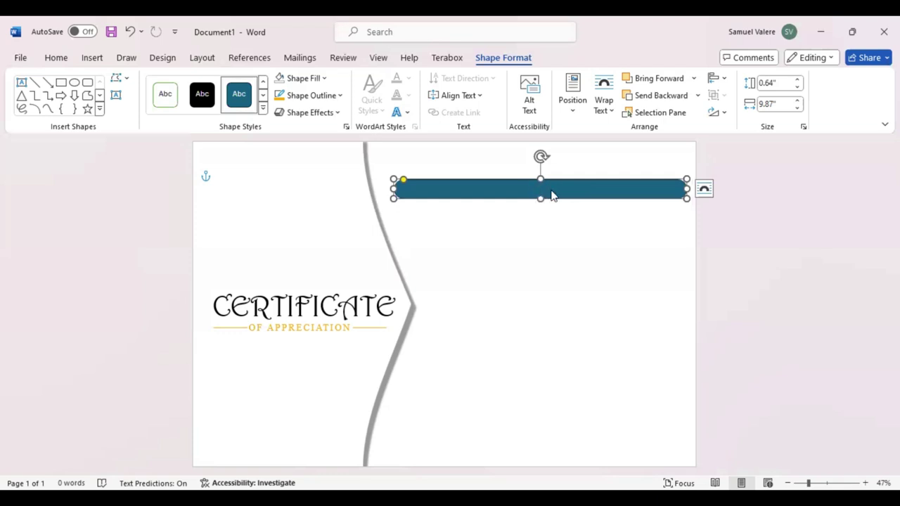
pyautogui.rightClick(575, 253)
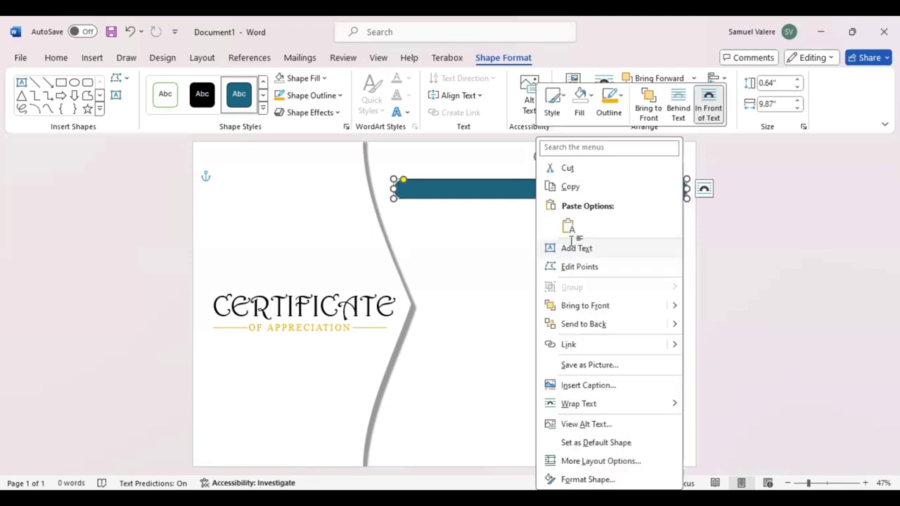
# Type 'This certificate is Proudly Presented To' into the teal bar and enlarge the text.
pyautogui.click(576, 248)
pyautogui.write('This')
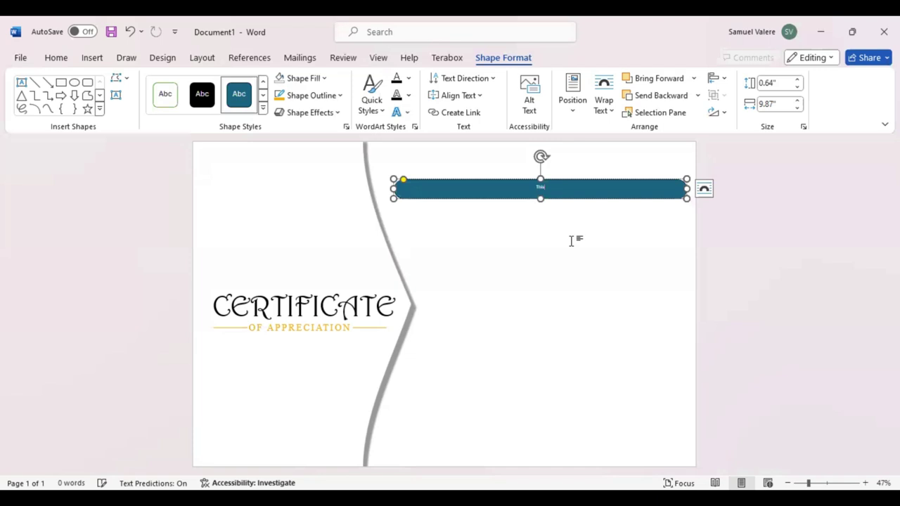
pyautogui.write(' certif')
pyautogui.write('icate')
pyautogui.write(' is P')
pyautogui.write('roudly Pre')
pyautogui.write('sent')
pyautogui.write('ed To')
pyautogui.moveTo(577, 187); pyautogui.dragTo(501, 188)
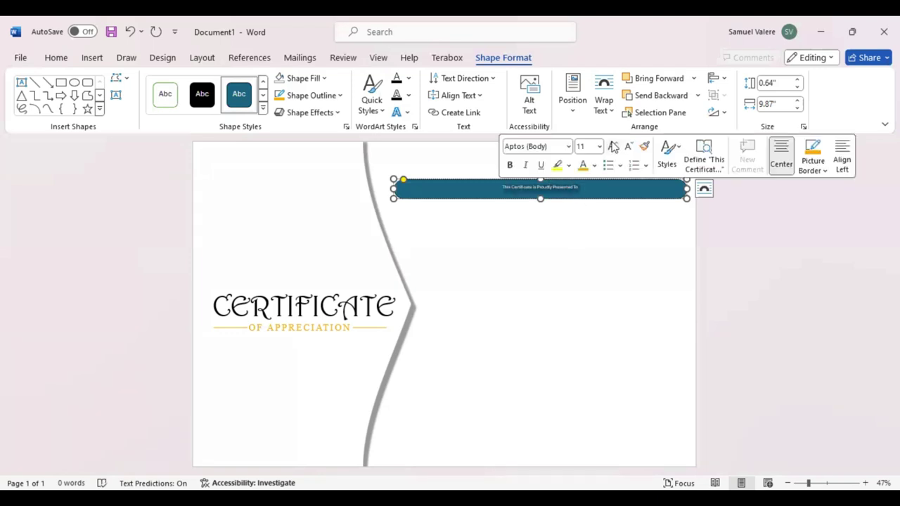
pyautogui.click(613, 147)
pyautogui.click(612, 146)
pyautogui.click(613, 147)
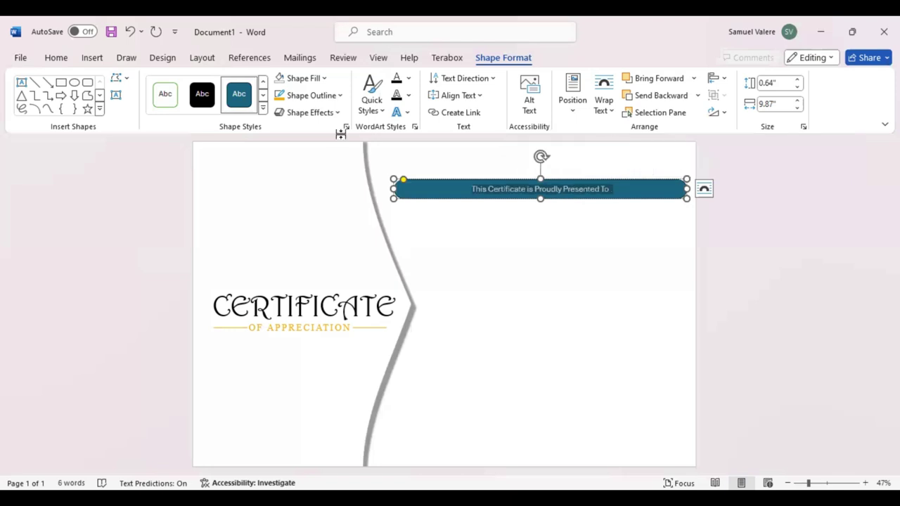
pyautogui.click(55, 58)
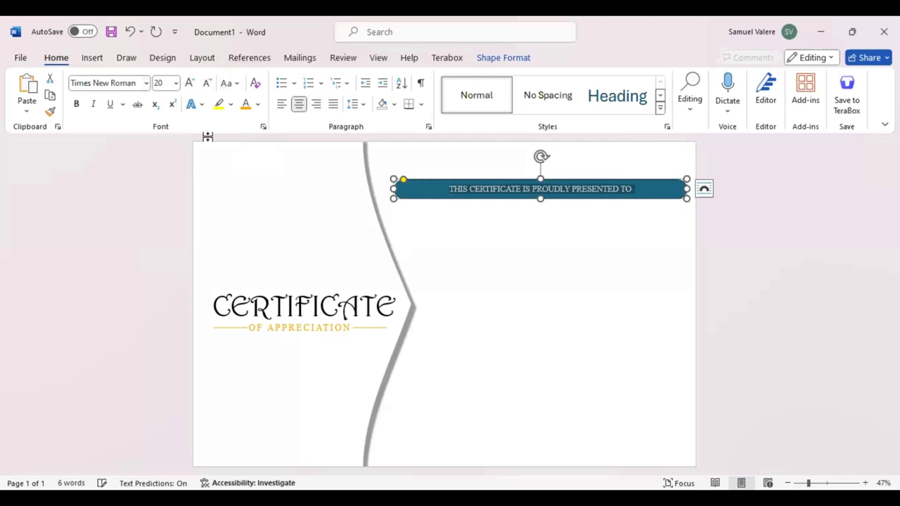
pyautogui.click(190, 83)
pyautogui.click(190, 83)
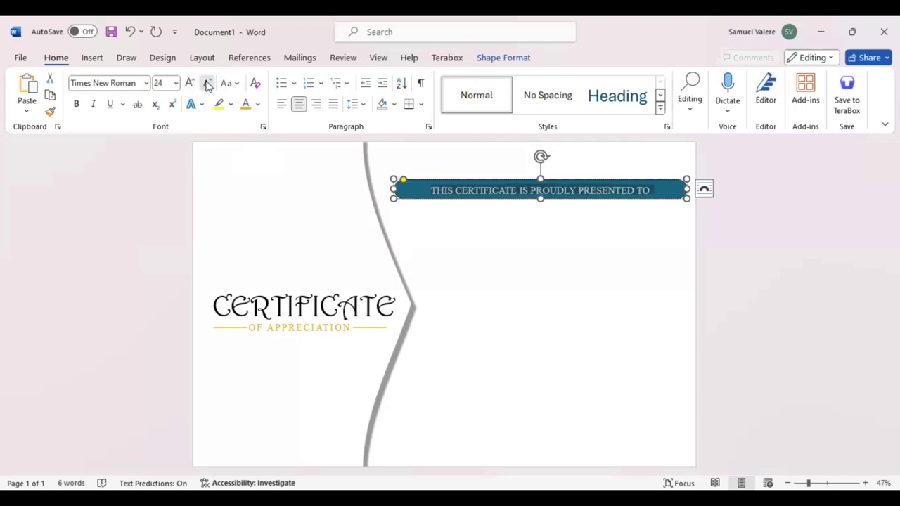
pyautogui.click(208, 83)
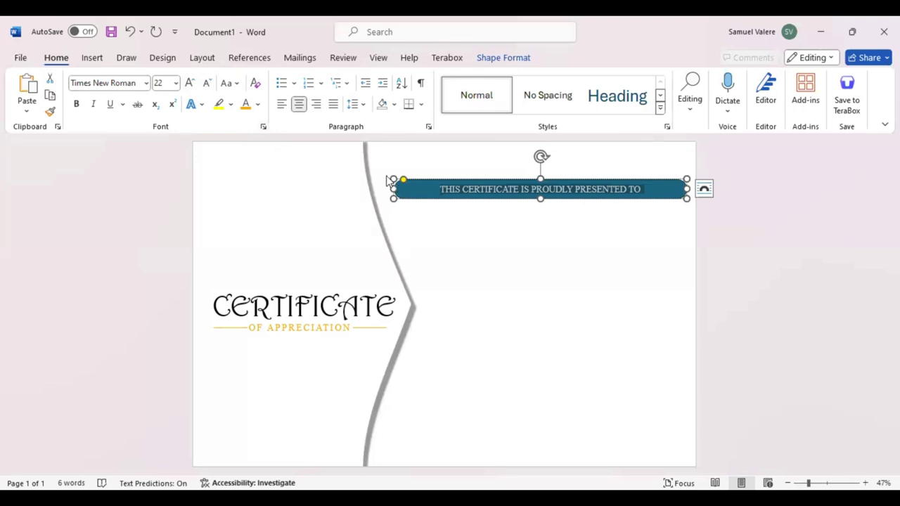
# Expand the banner's character spacing by 5 pt and reduce the text to 20 pt so it fits.
pyautogui.hotkey('ctrl', 'd')
pyautogui.click(490, 156)
pyautogui.press('BackSpace')
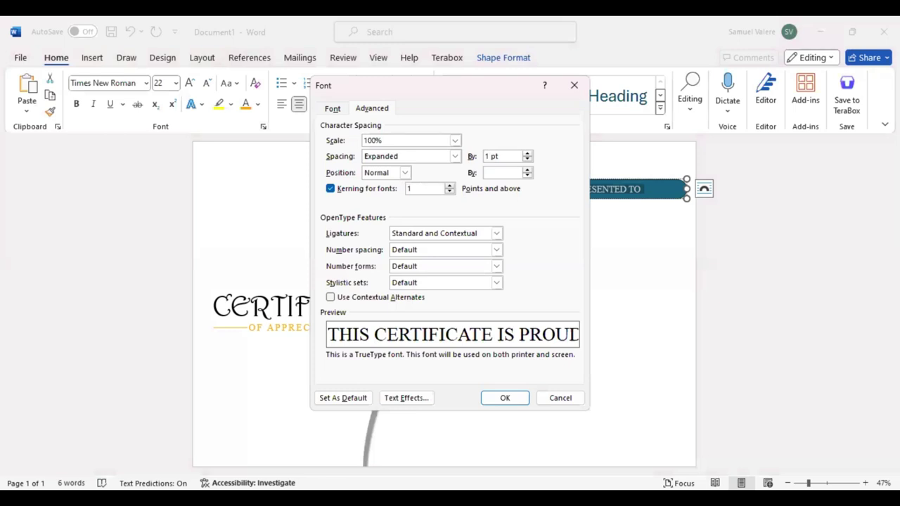
pyautogui.write('5')
pyautogui.press('Return')
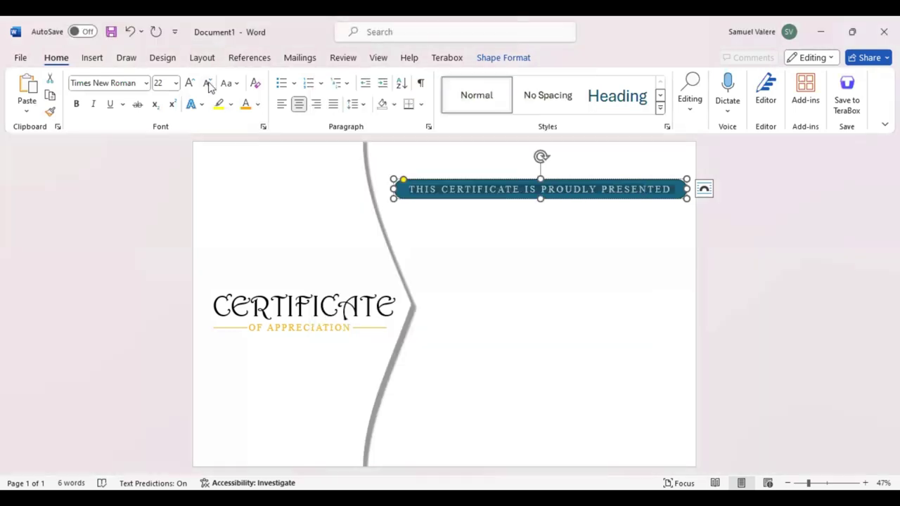
pyautogui.click(208, 83)
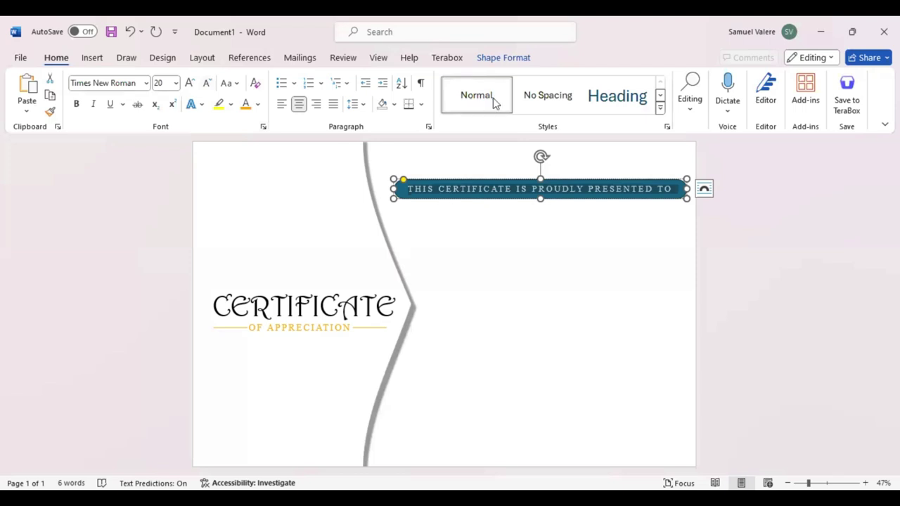
pyautogui.press('Escape')
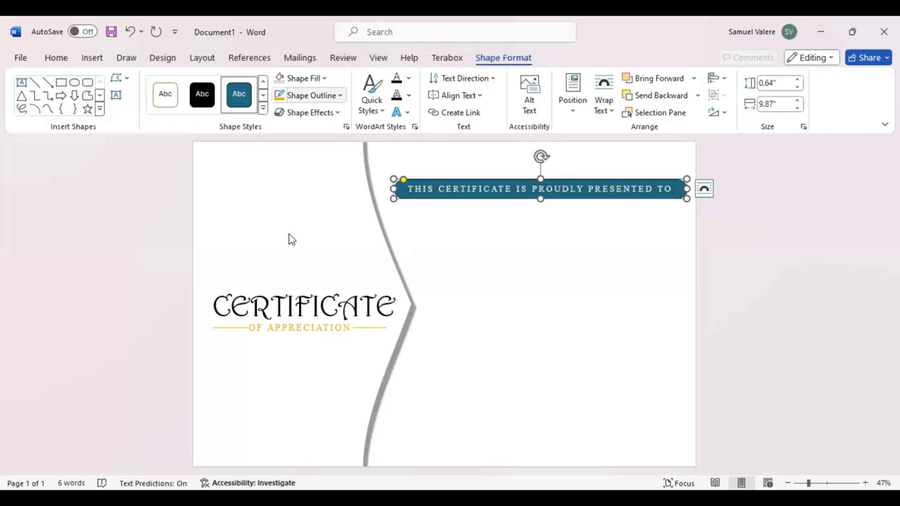
# Fill the banner black and give it an Offset: Bottom shadow, trying sizes between 100% and 103%.
pyautogui.click(302, 78)
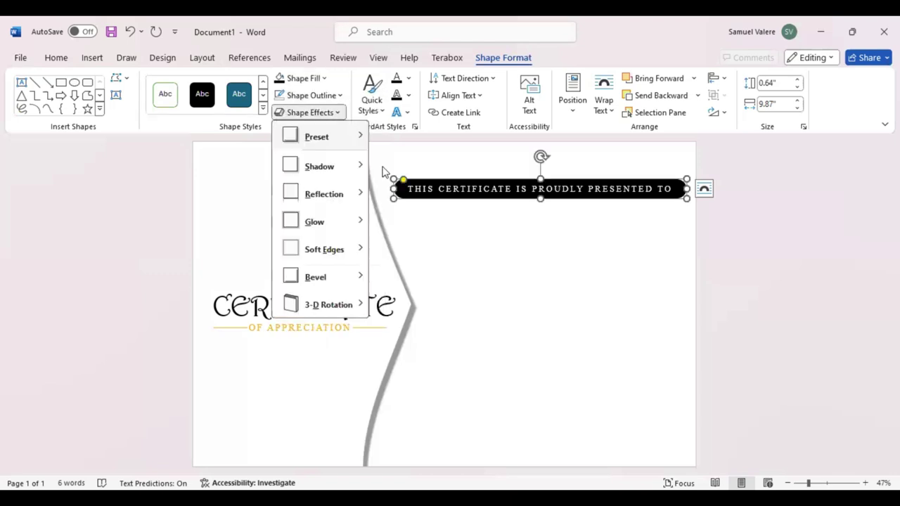
pyautogui.moveTo(320, 165)
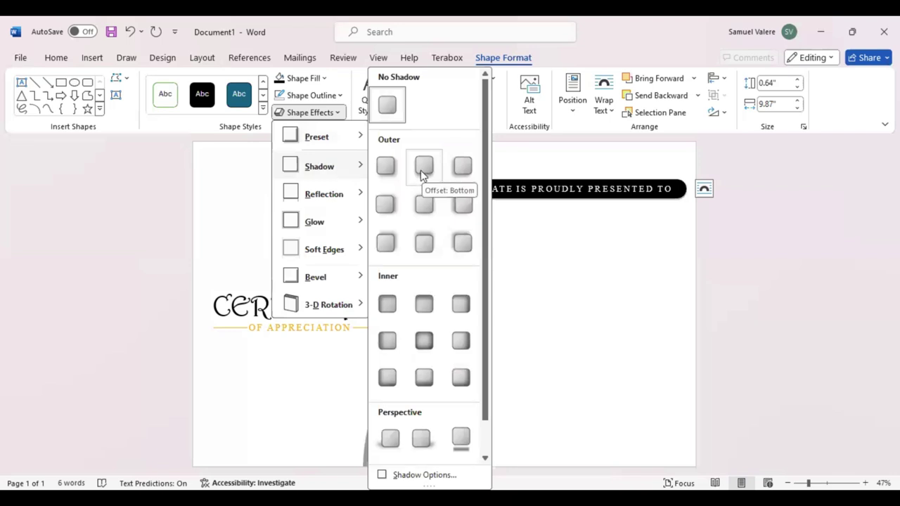
pyautogui.click(432, 240)
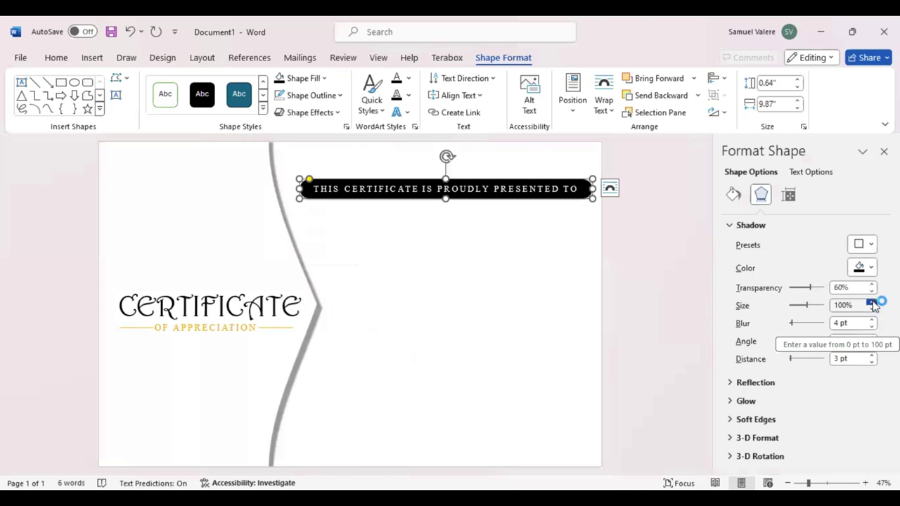
pyautogui.click(872, 302)
pyautogui.click(871, 302)
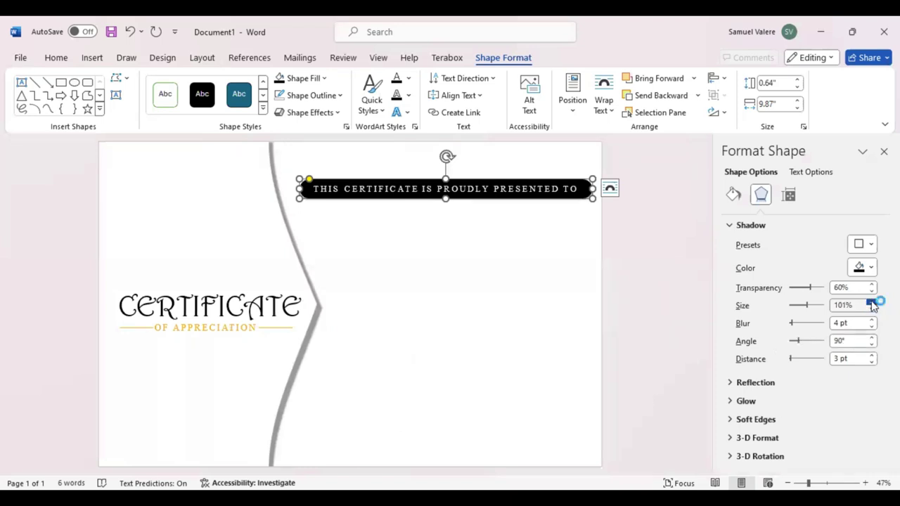
pyautogui.click(872, 302)
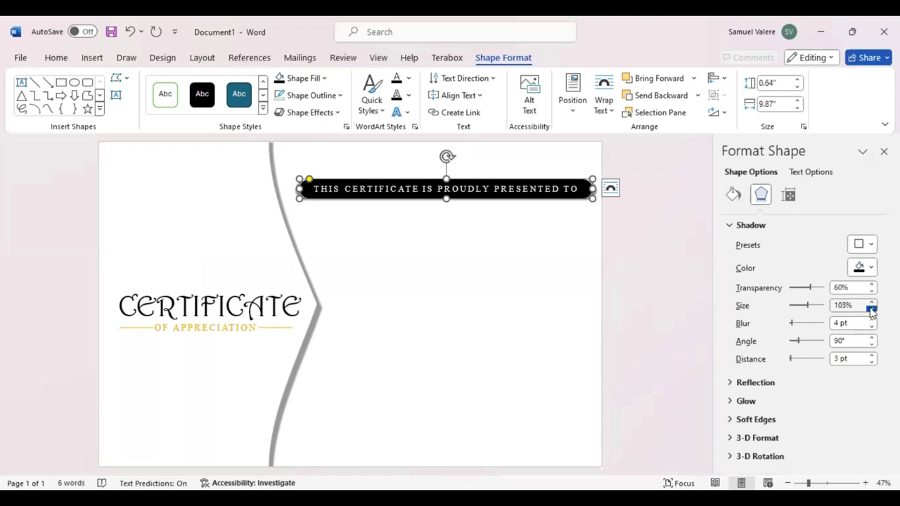
pyautogui.click(872, 309)
pyautogui.click(872, 310)
pyautogui.click(872, 310)
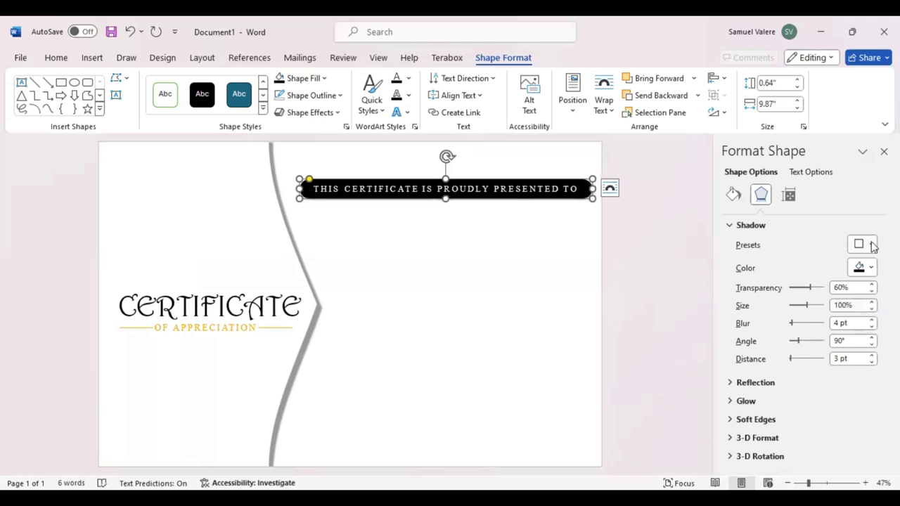
# Reapply the Offset: Bottom shadow preset and set its size to 102%.
pyautogui.click(872, 244)
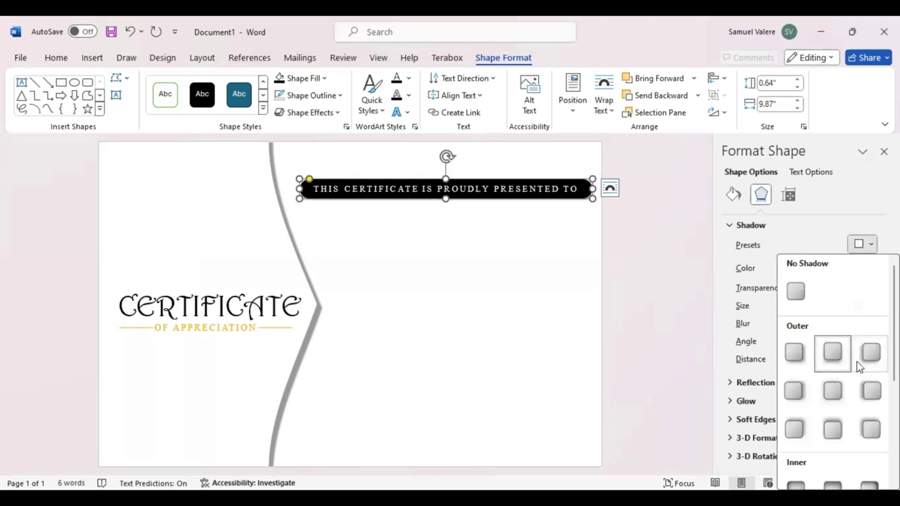
pyautogui.click(870, 304)
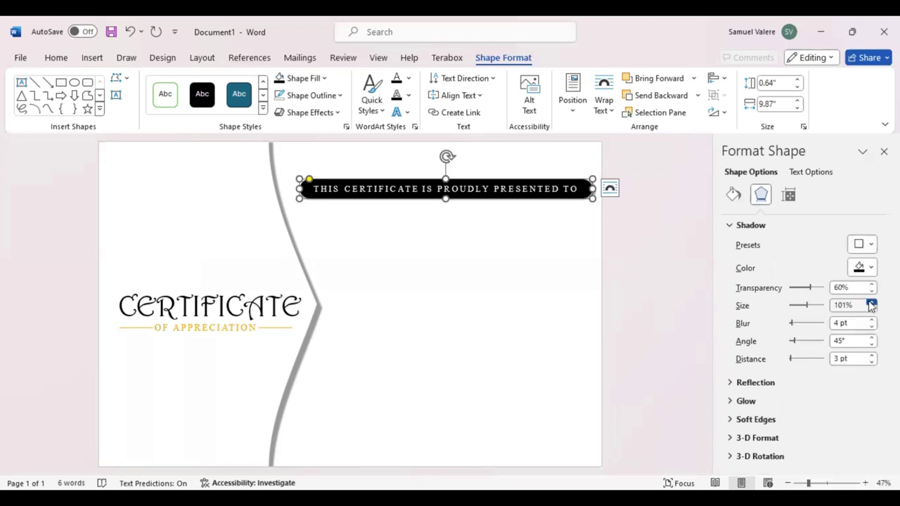
pyautogui.click(872, 246)
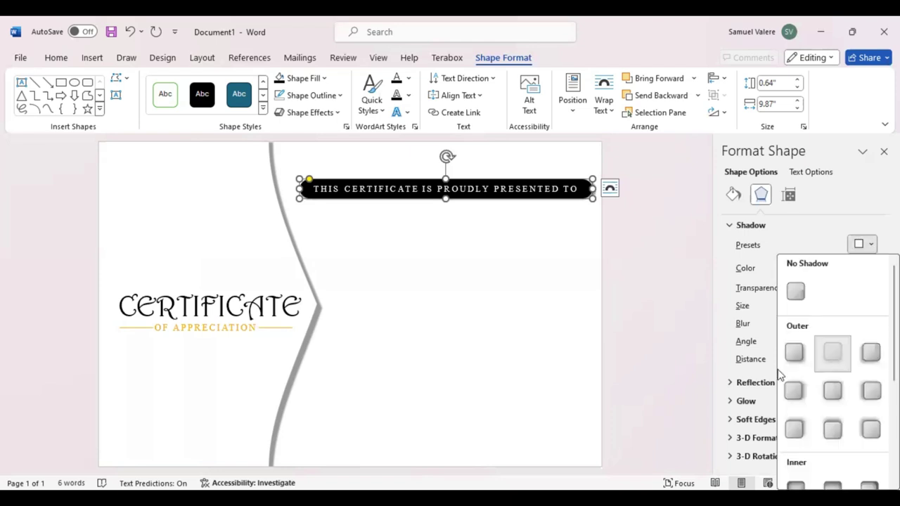
pyautogui.click(832, 354)
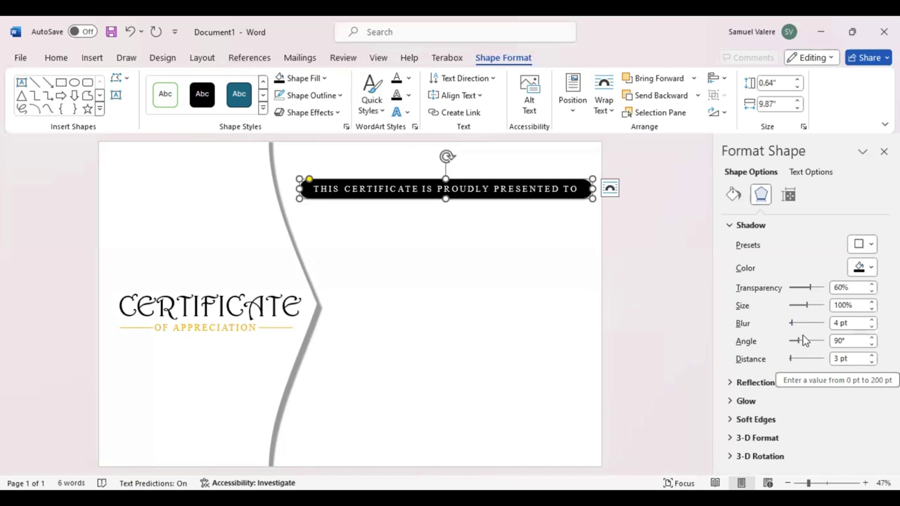
pyautogui.click(872, 302)
pyautogui.click(871, 302)
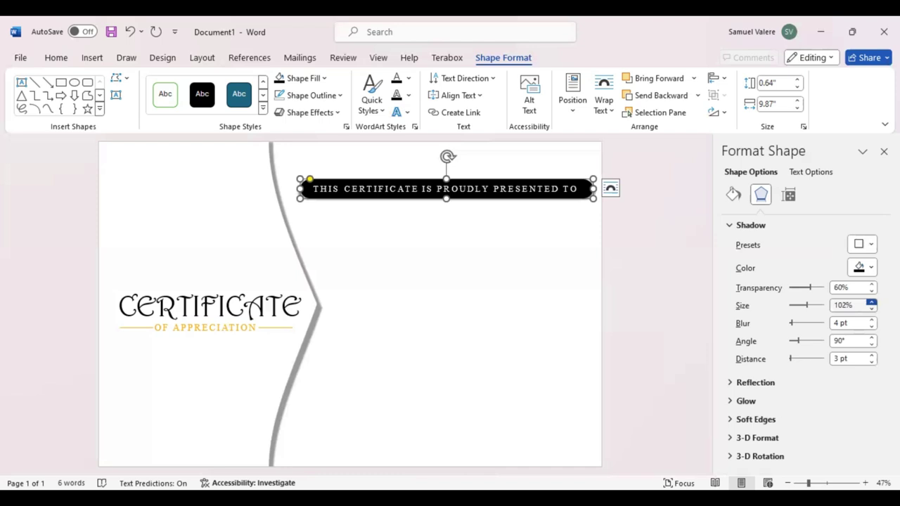
pyautogui.press('Escape')
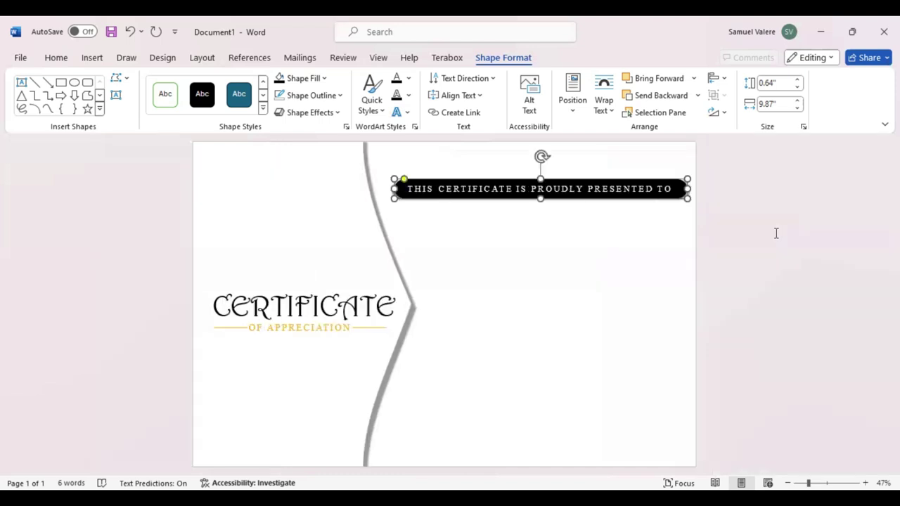
# Draw a right triangle shape just below the banner.
pyautogui.click(438, 265)
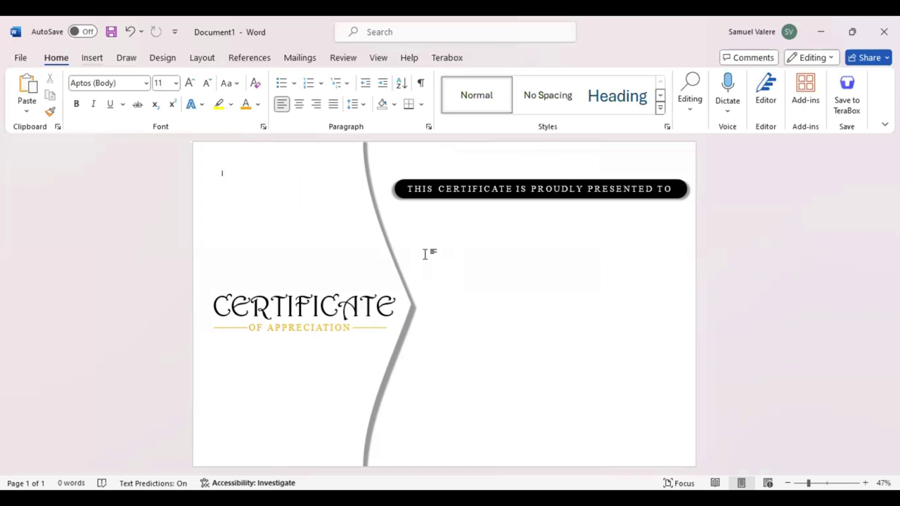
pyautogui.hotkey('alt', 'n')
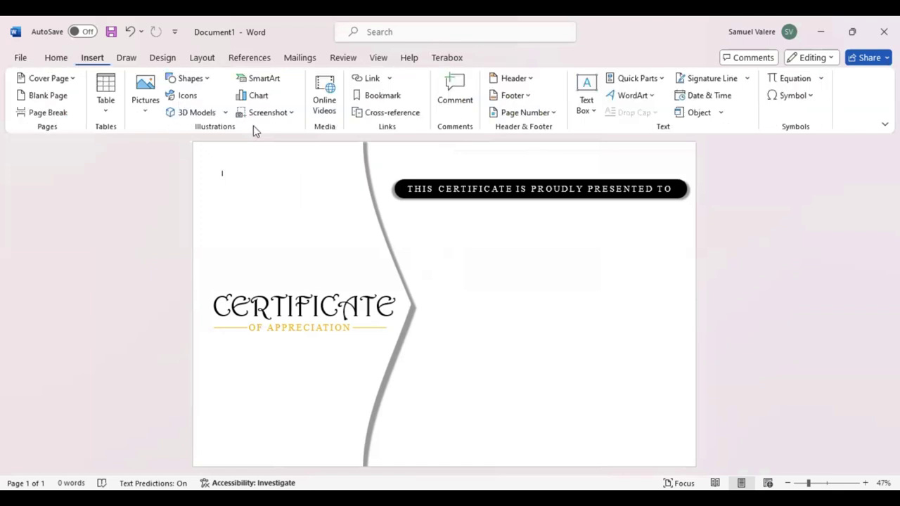
pyautogui.hotkey('alt', 'n')
pyautogui.press('s')
pyautogui.press('h')
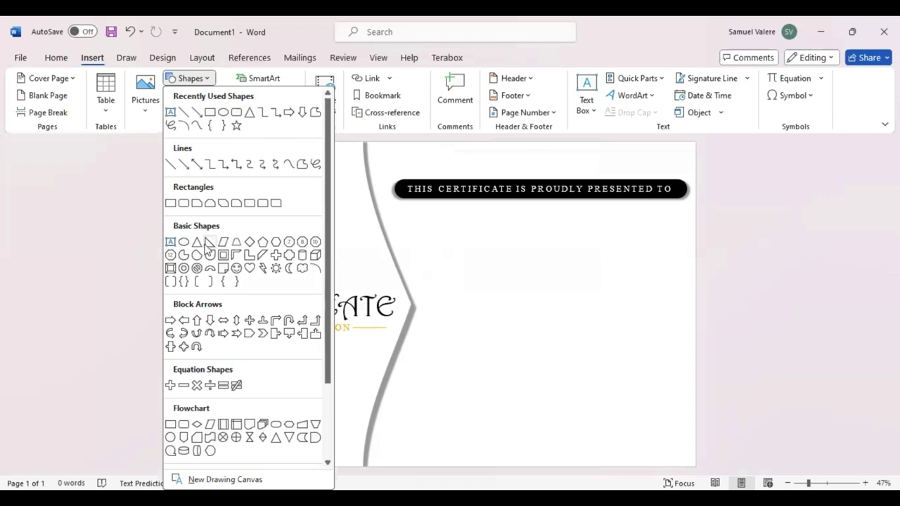
pyautogui.click(204, 240)
pyautogui.moveTo(430, 237); pyautogui.dragTo(480, 286)
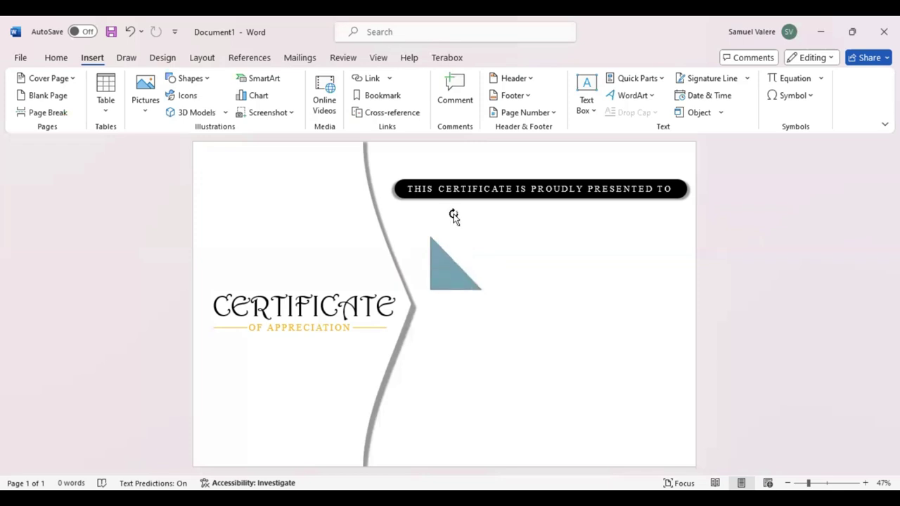
# Rotate the triangle and enlarge it to 3.81" by 2.75" at the page top beside the curved panel.
pyautogui.moveTo(453, 217); pyautogui.dragTo(432, 322)
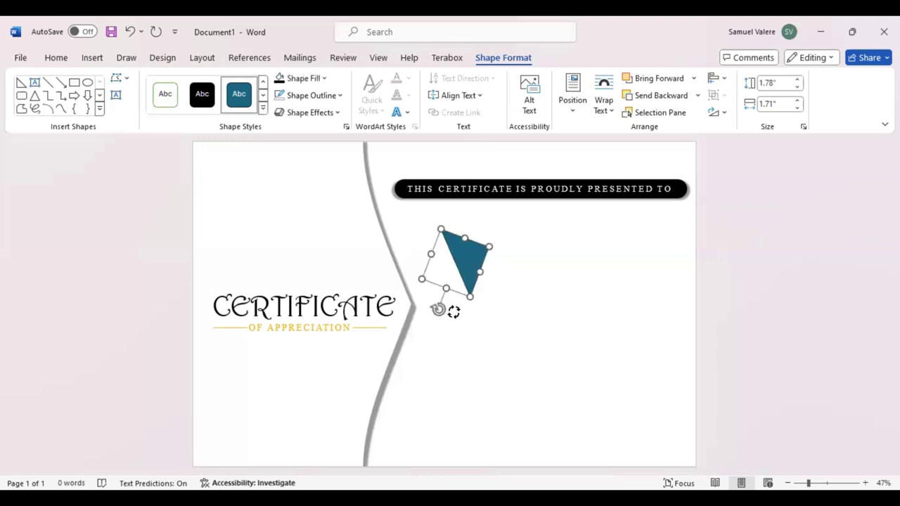
pyautogui.moveTo(453, 311); pyautogui.dragTo(403, 316)
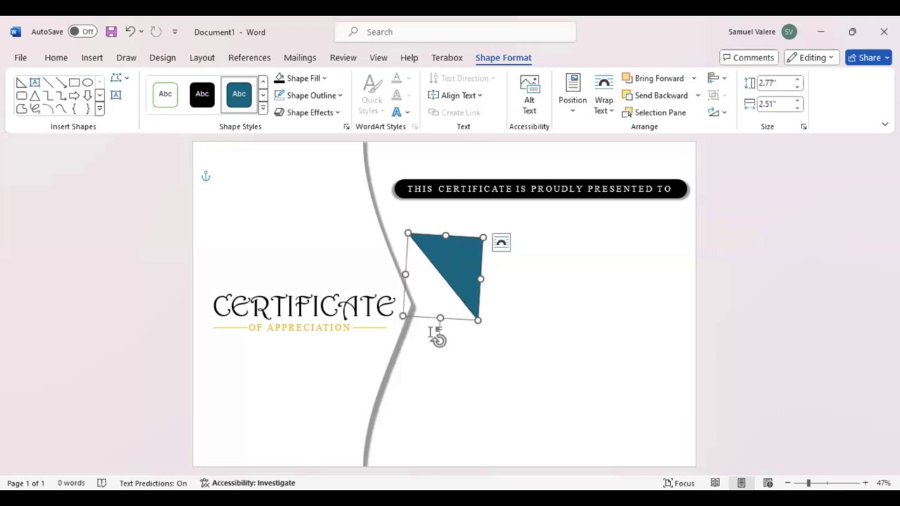
pyautogui.moveTo(439, 342); pyautogui.dragTo(401, 326)
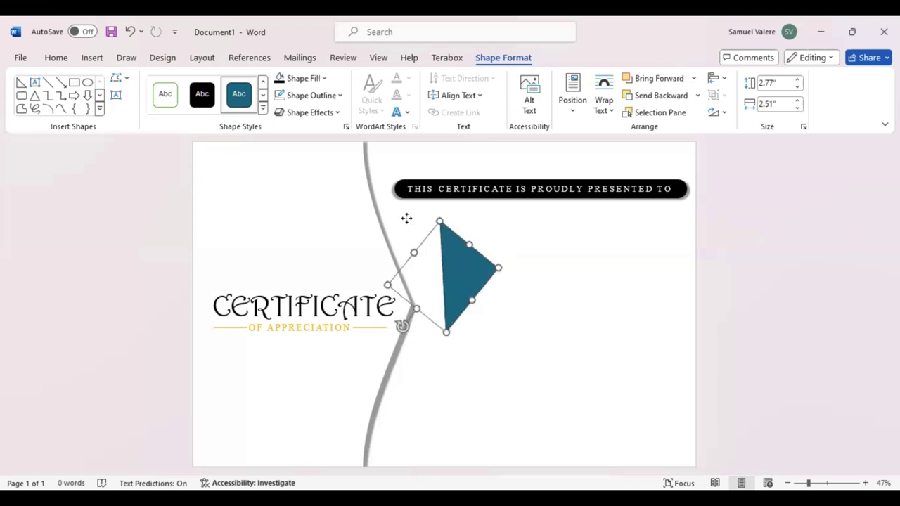
pyautogui.moveTo(407, 219); pyautogui.dragTo(379, 189)
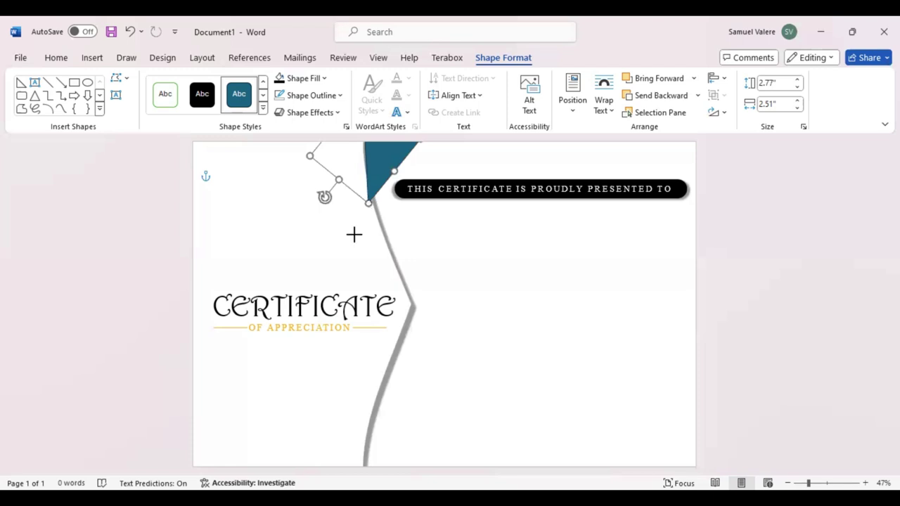
pyautogui.moveTo(368, 205); pyautogui.dragTo(353, 229)
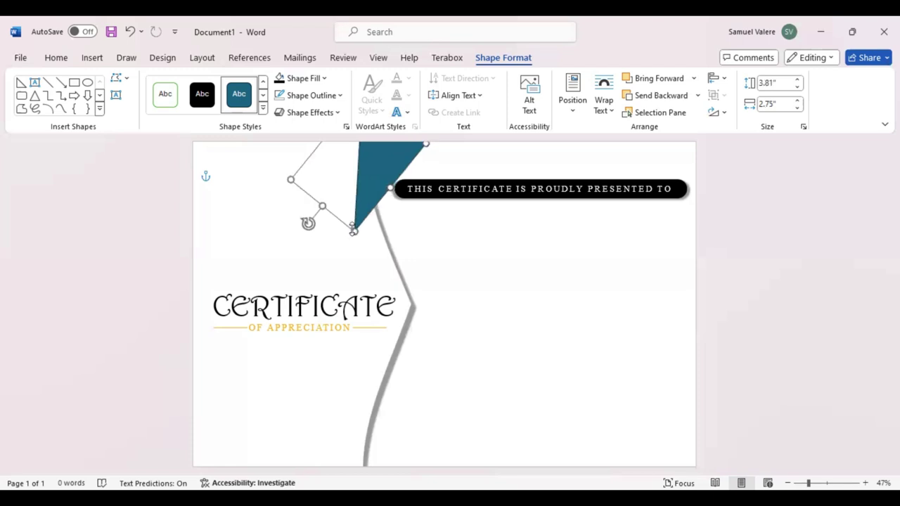
# Send the triangle behind the grey band, fill it gold, and place a copy below the title.
pyautogui.hotkey('ctrl', 'z')
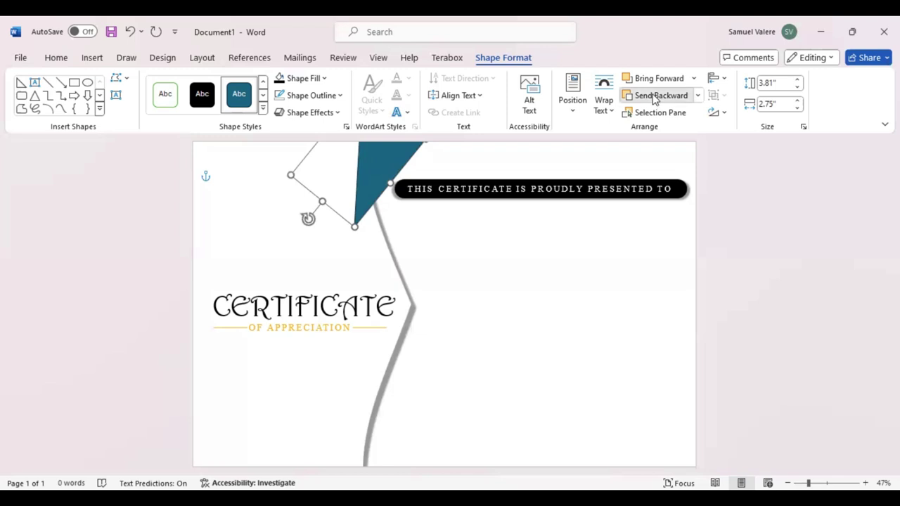
pyautogui.click(653, 96)
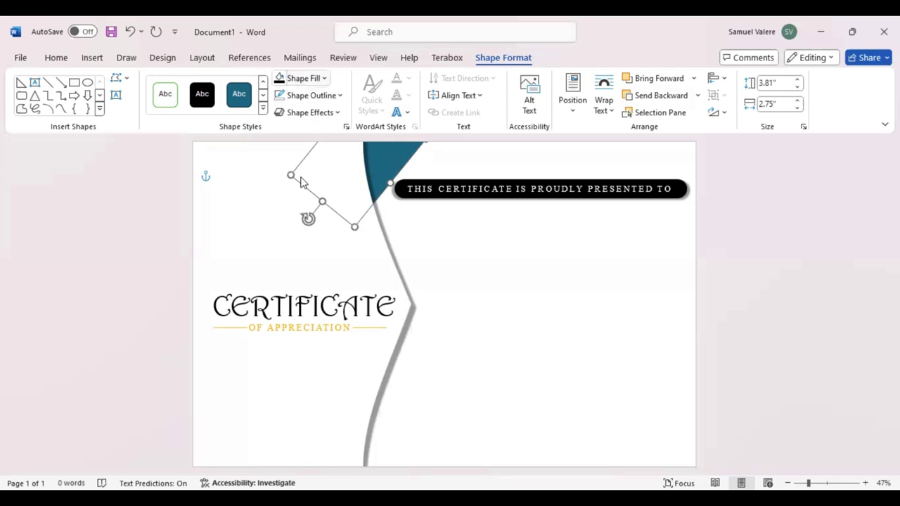
pyautogui.press('F4')
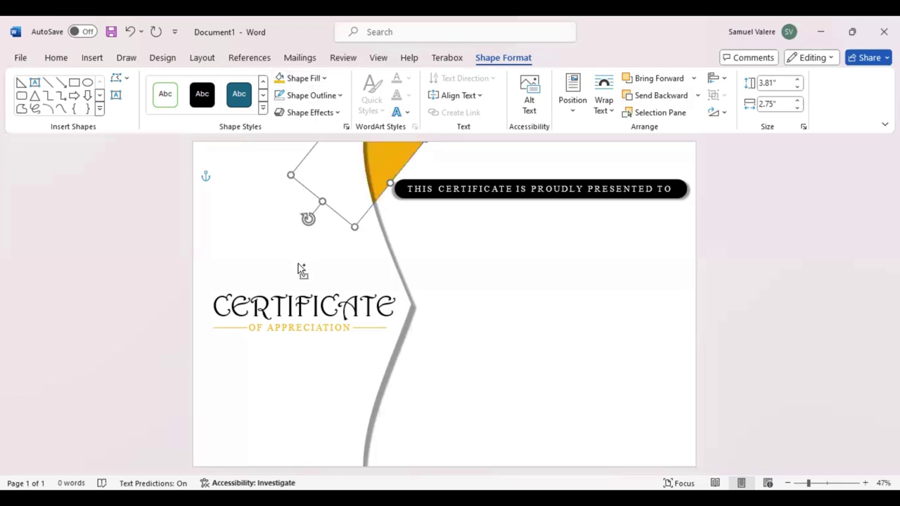
pyautogui.moveTo(298, 269); pyautogui.dragTo(379, 407)
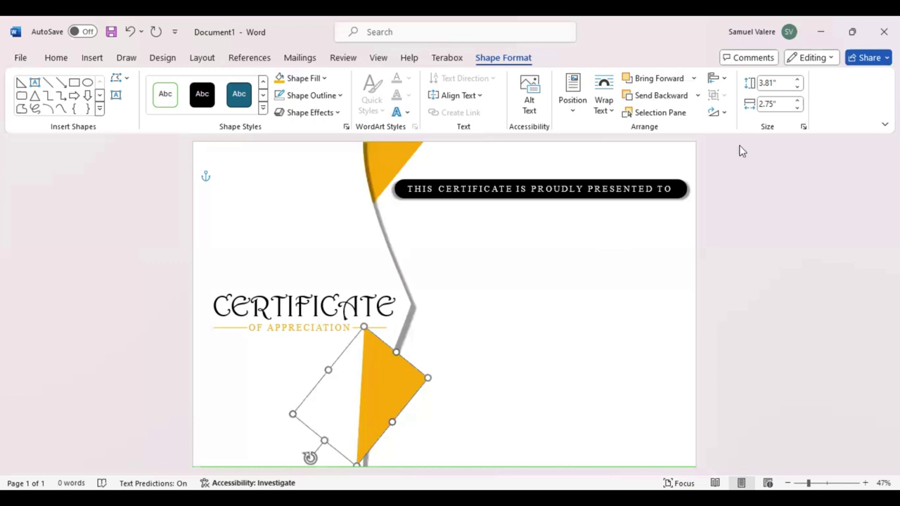
# Flip the lower gold triangle, tuck it behind the bottom grey band, and delete the leftover outline.
pyautogui.click(717, 113)
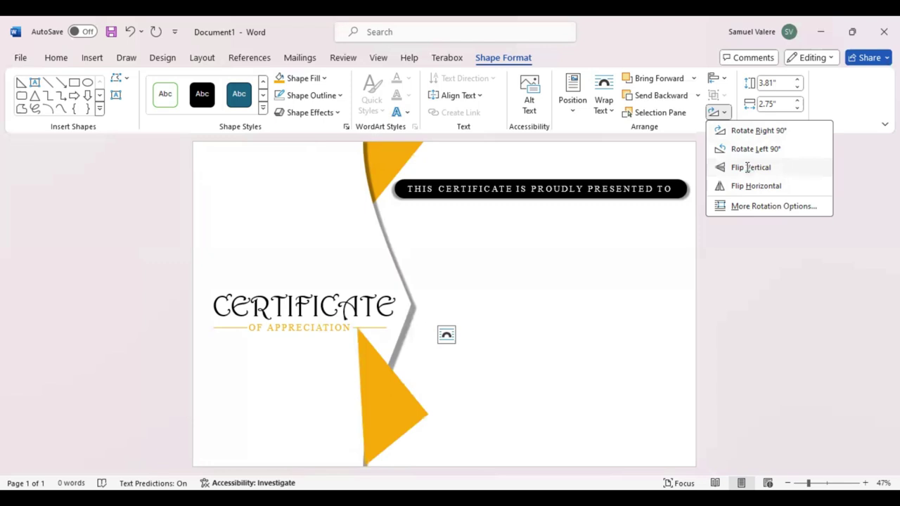
pyautogui.moveTo(374, 404); pyautogui.dragTo(371, 434)
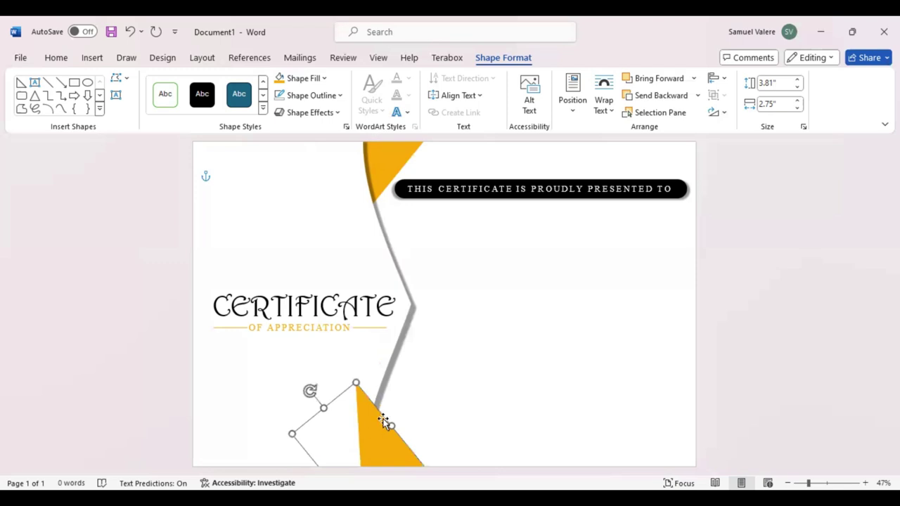
pyautogui.click(665, 100)
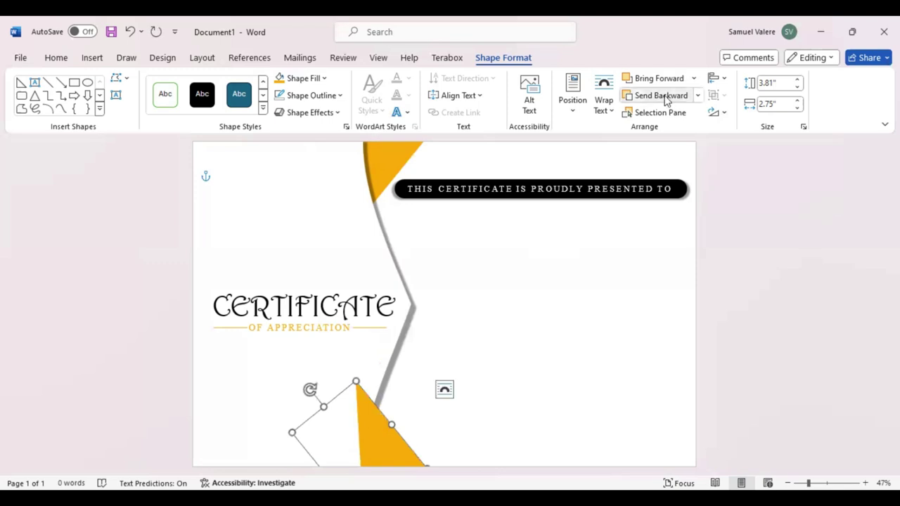
pyautogui.click(665, 99)
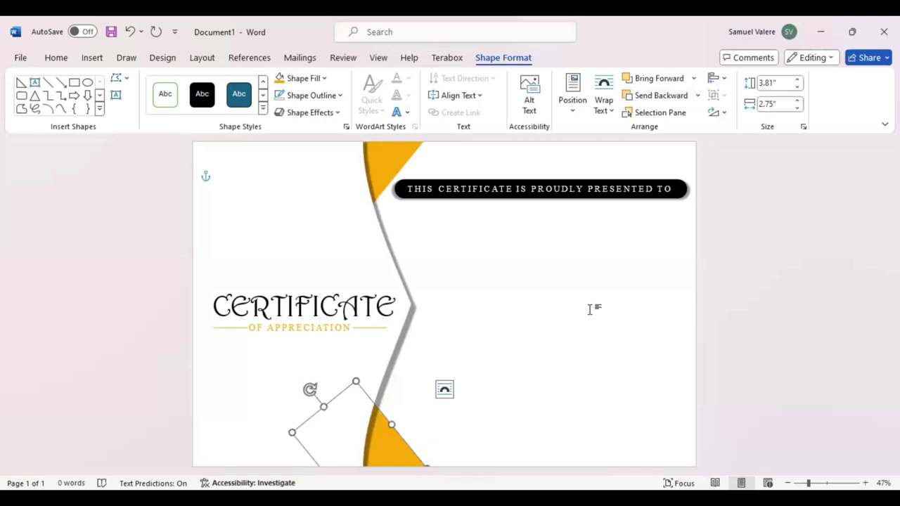
pyautogui.hotkey('ctrl', 'z')
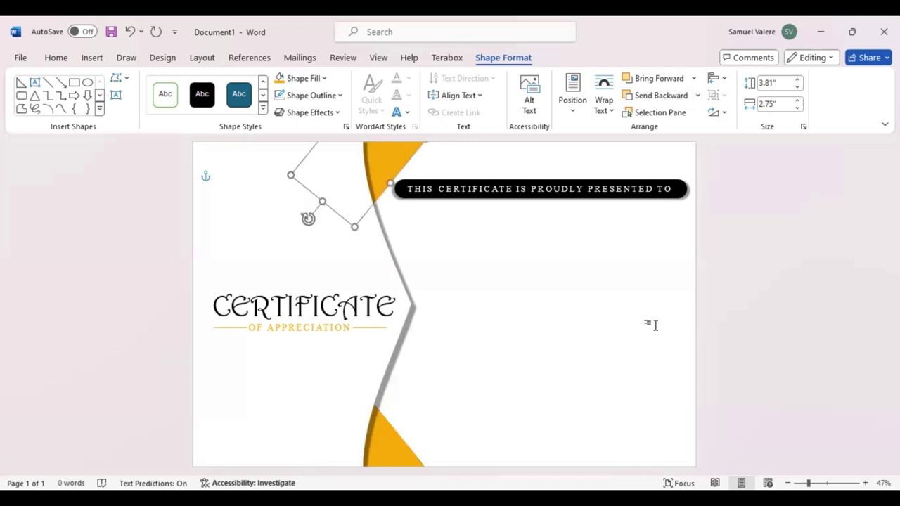
pyautogui.press('Delete')
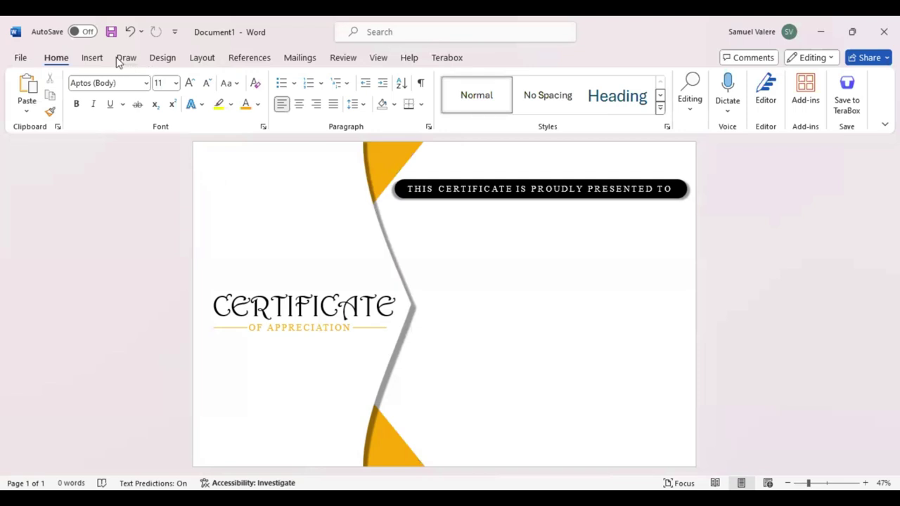
# Add a text box right of the title reading 'Name Suname', centred.
pyautogui.click(93, 58)
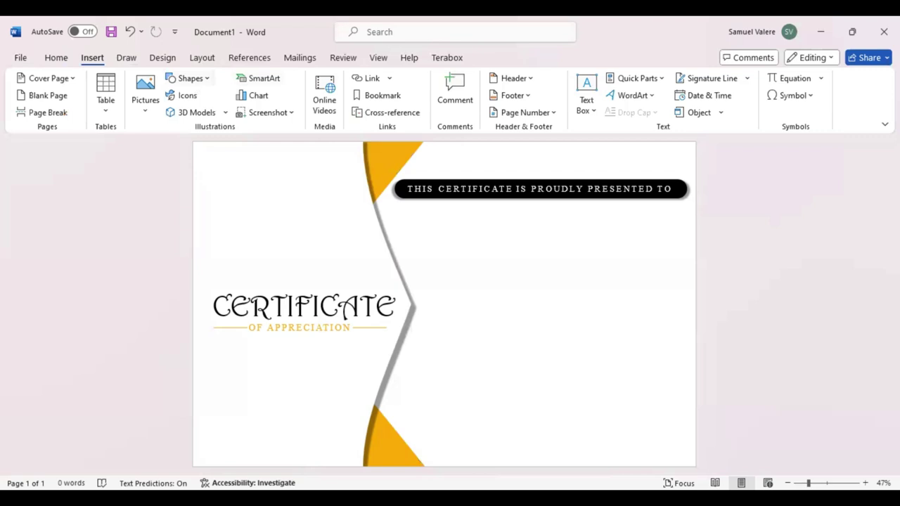
pyautogui.moveTo(475, 276); pyautogui.dragTo(674, 330)
pyautogui.write('Name Su')
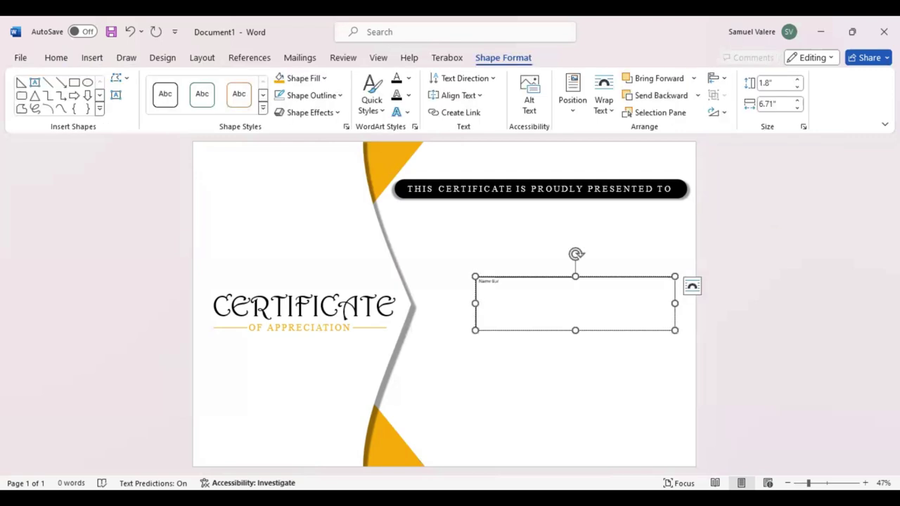
pyautogui.write('name')
pyautogui.hotkey('ctrl', 'a')
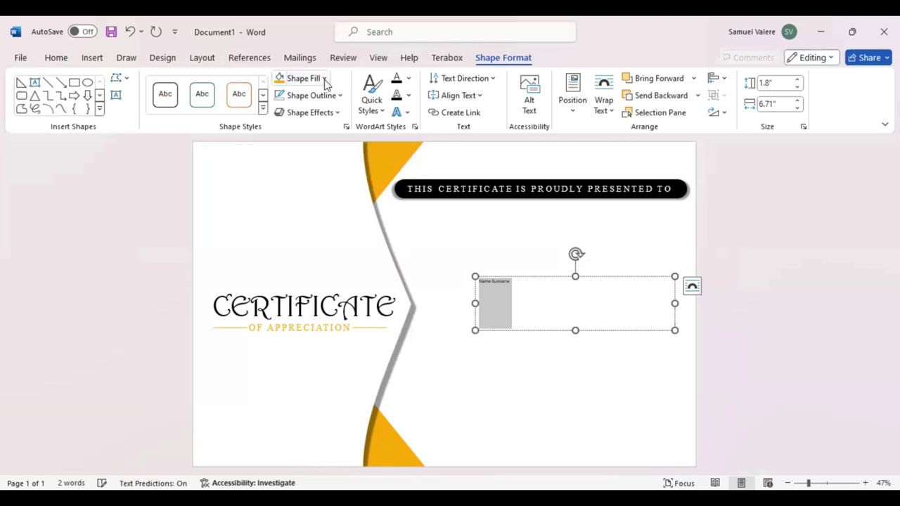
pyautogui.click(55, 60)
pyautogui.click(299, 104)
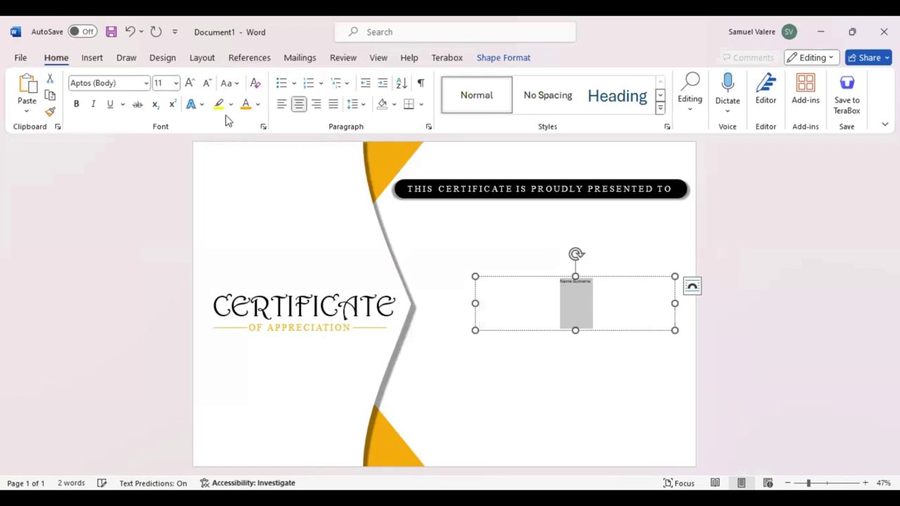
# Enlarge the name to 110 pt Edwardian Script ITC and widen its box to fit.
pyautogui.click(188, 83)
pyautogui.click(189, 83)
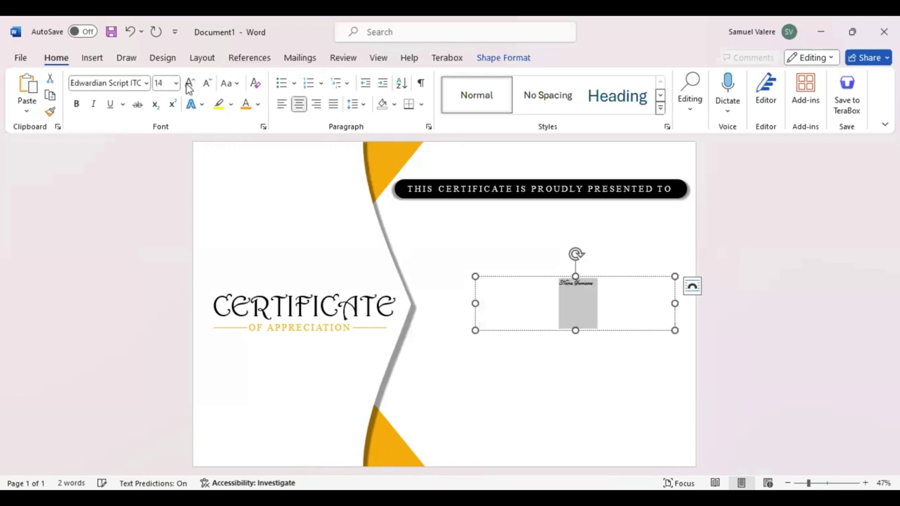
pyautogui.click(189, 83)
pyautogui.click(188, 83)
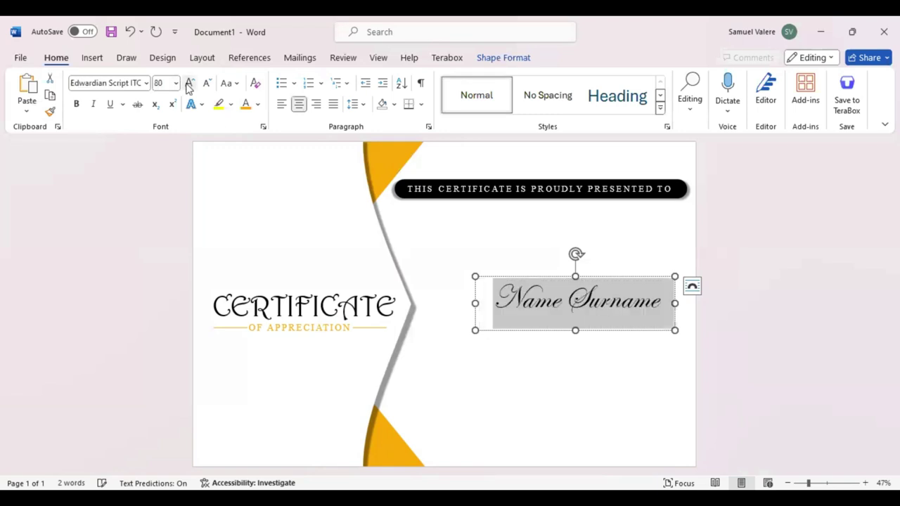
pyautogui.click(188, 83)
pyautogui.click(189, 83)
pyautogui.click(188, 83)
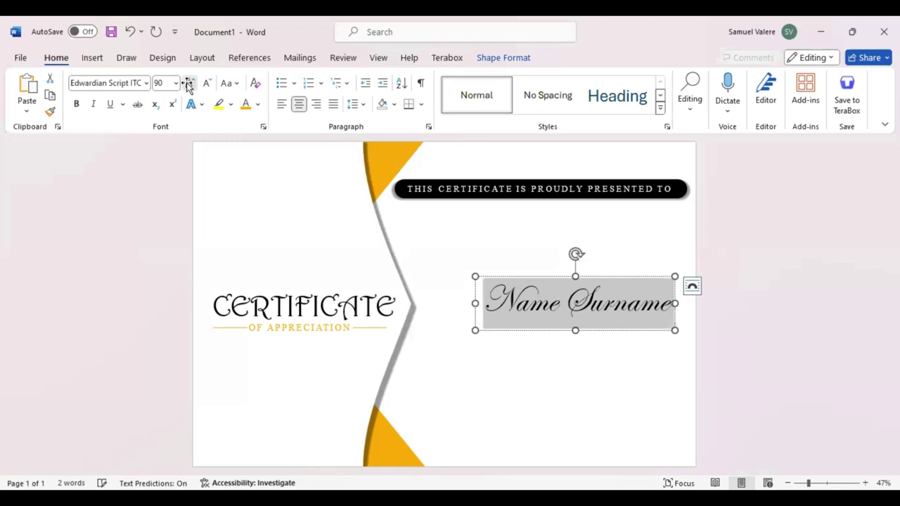
pyautogui.press('Escape')
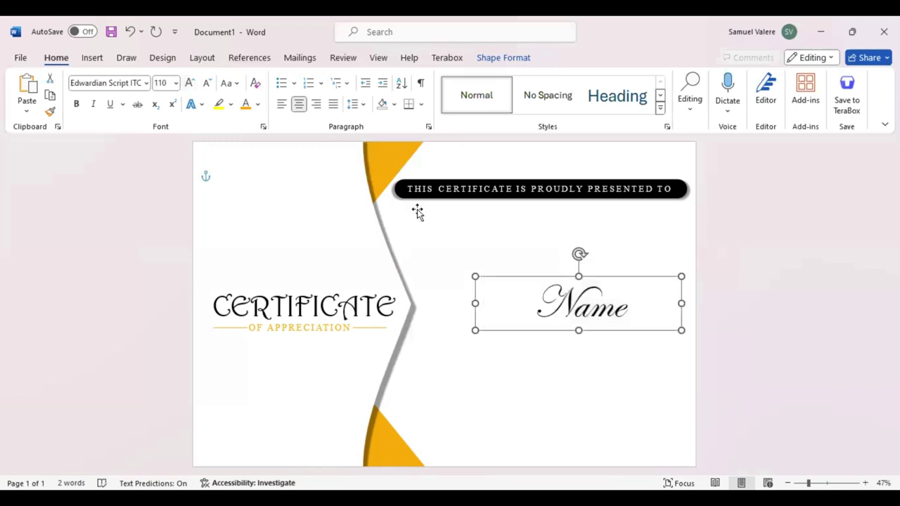
pyautogui.hotkey('shift', 'Right')
pyautogui.hotkey('shift', 'Right')
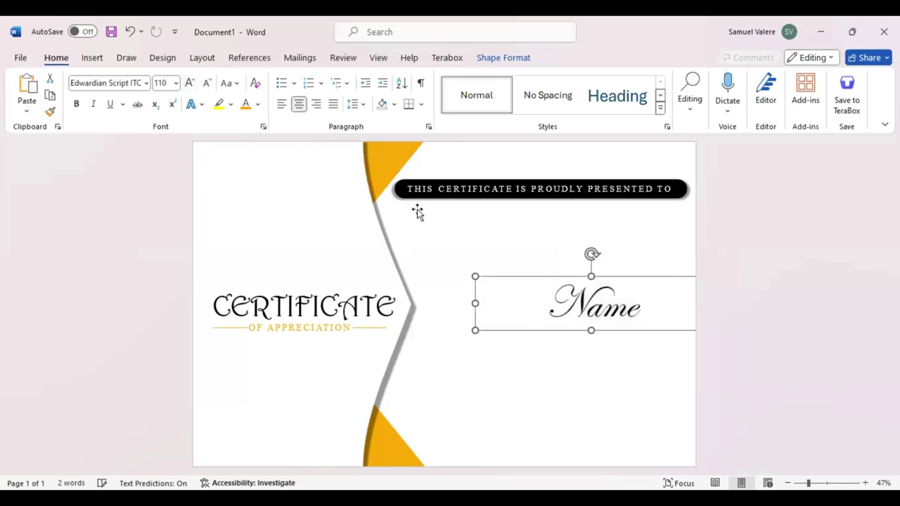
pyautogui.moveTo(475, 303); pyautogui.dragTo(441, 303)
pyautogui.write('Surname')
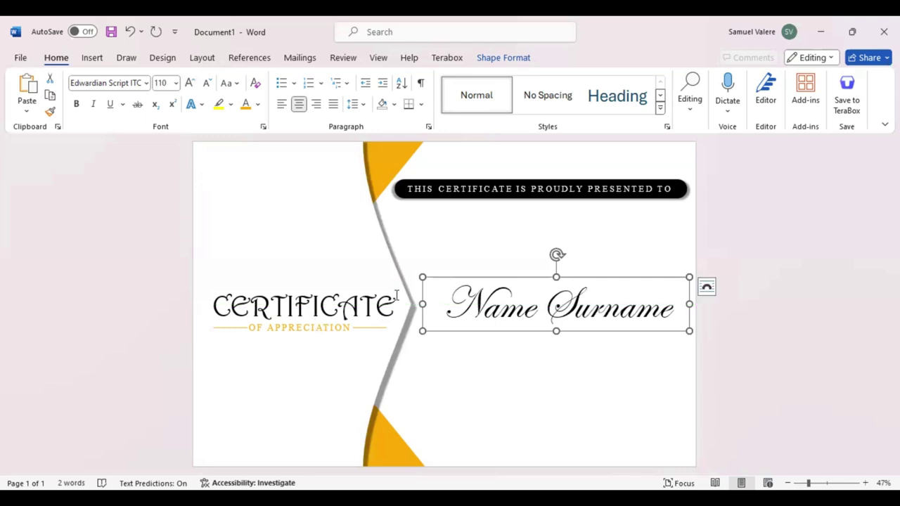
# Lower the black presented-to banner slightly and move Name Surname up just beneath it.
pyautogui.click(569, 201)
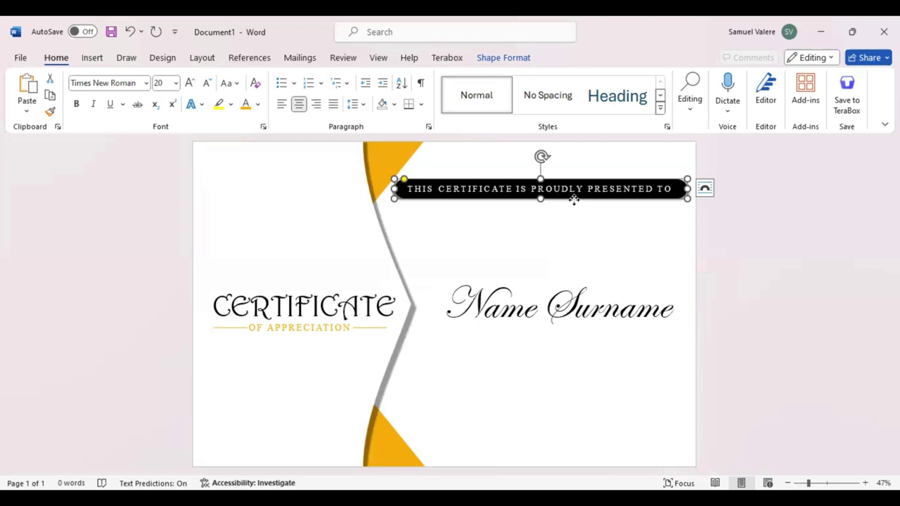
pyautogui.moveTo(574, 200); pyautogui.dragTo(572, 208)
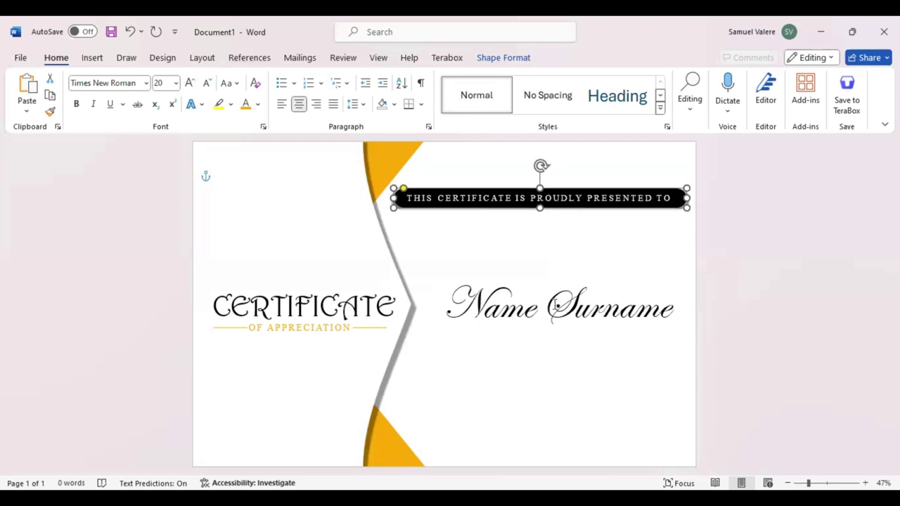
pyautogui.click(539, 277)
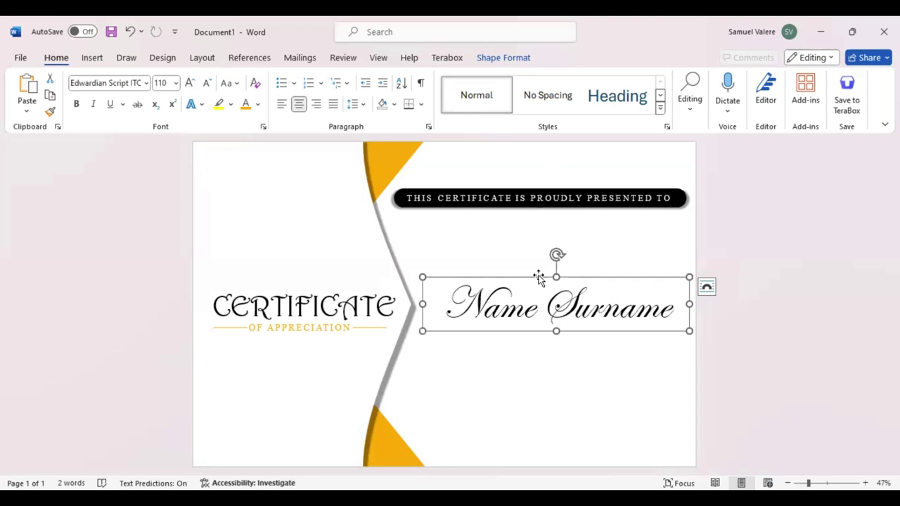
pyautogui.moveTo(538, 277); pyautogui.dragTo(531, 228)
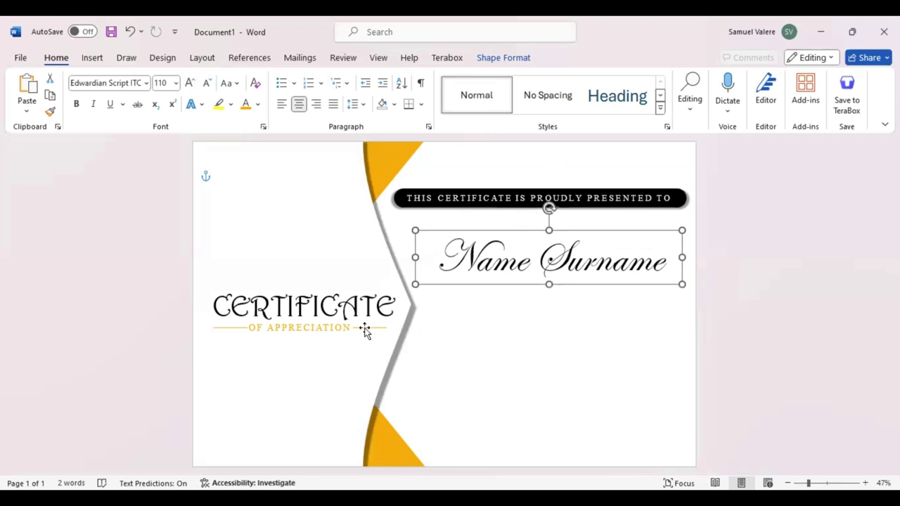
pyautogui.click(387, 329)
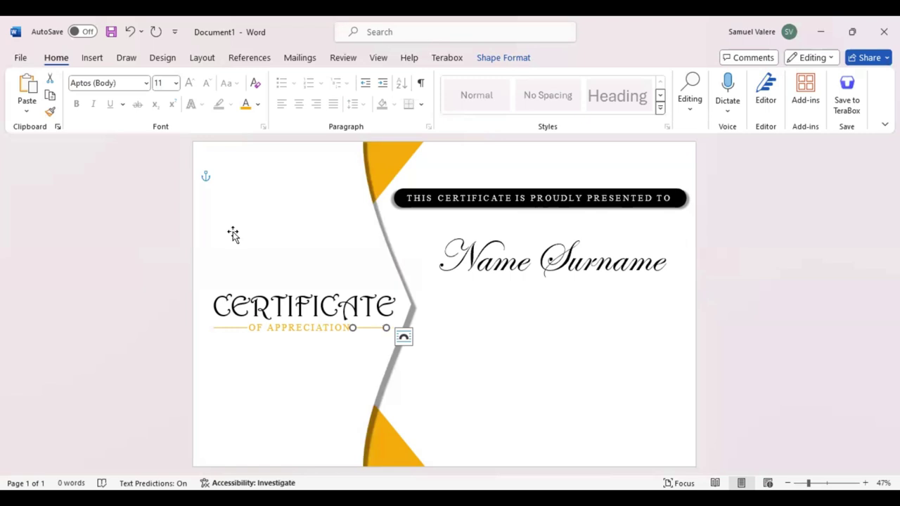
# Duplicate the small gold line and stretch the copy to span the name's width.
pyautogui.click(369, 328)
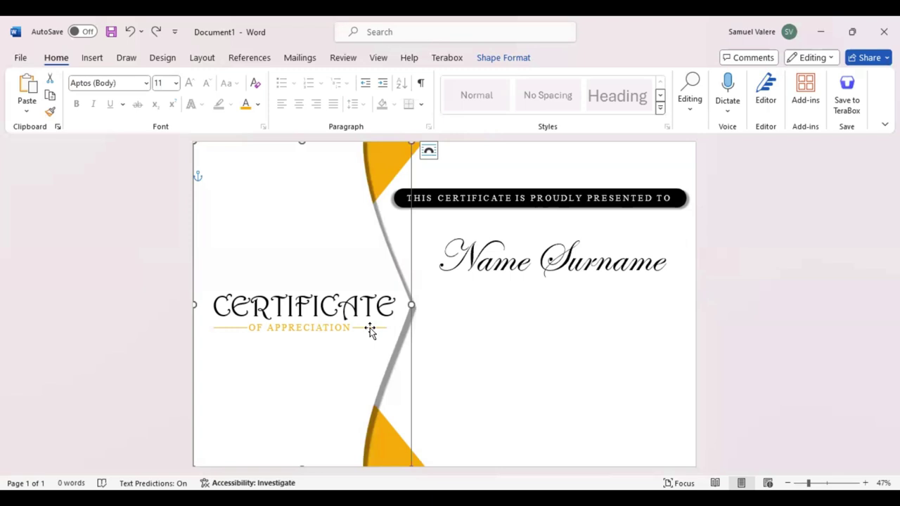
pyautogui.click(392, 329)
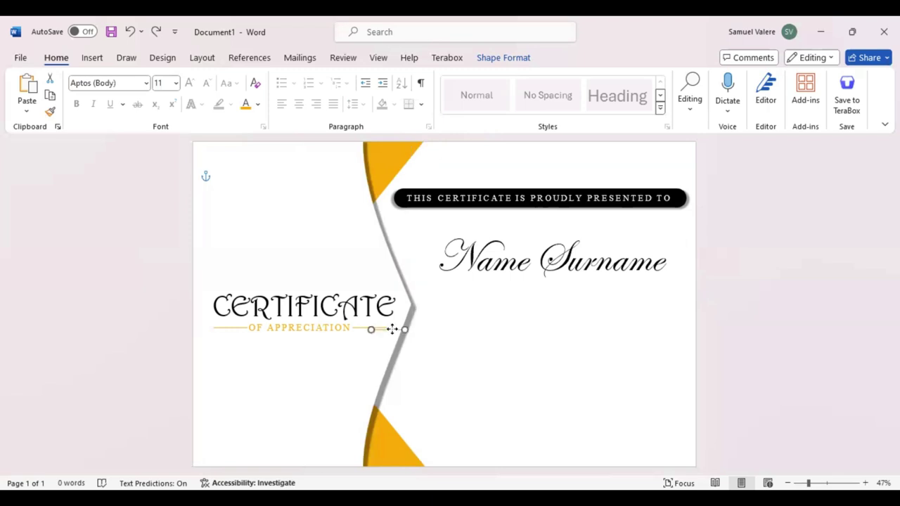
pyautogui.hotkey('ctrl', 'v')
pyautogui.press('Left')
pyautogui.press('Left')
pyautogui.press('Left')
pyautogui.press('Up')
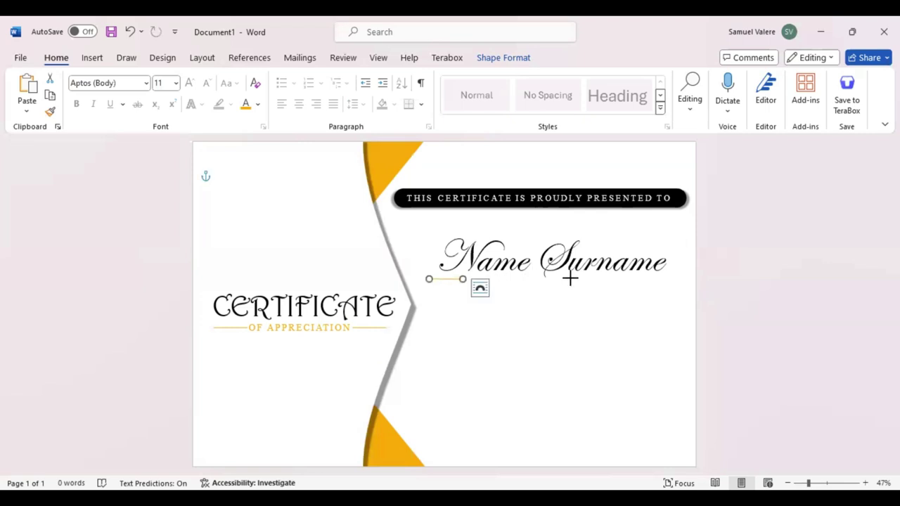
pyautogui.hotkey('shift', 'Right')
pyautogui.hotkey('shift', 'Right')
pyautogui.hotkey('shift', 'Right')
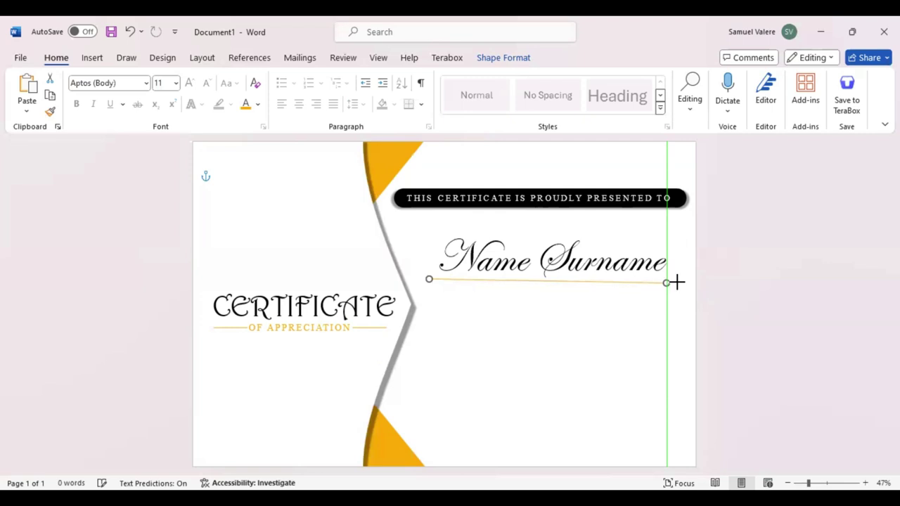
pyautogui.moveTo(673, 282)
pyautogui.mouseDown()
pyautogui.moveTo(691, 282)
pyautogui.moveTo(683, 282)
pyautogui.mouseUp()
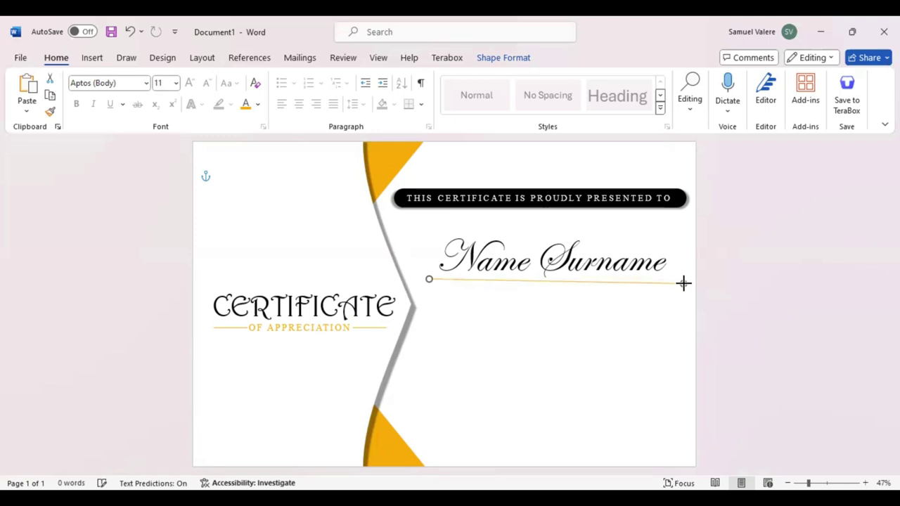
# Level the gold line's ends and position it directly under Name Surname.
pyautogui.moveTo(427, 277); pyautogui.dragTo(428, 280)
pyautogui.press('Down')
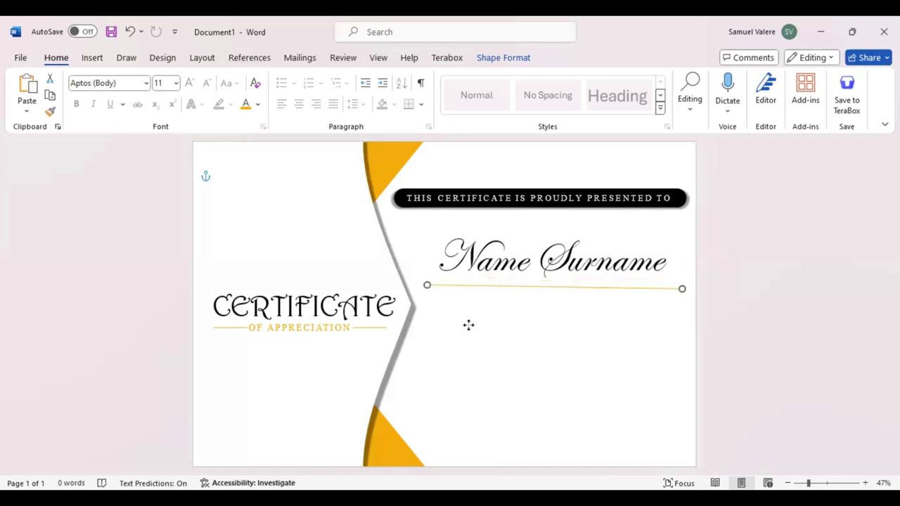
pyautogui.moveTo(468, 324); pyautogui.dragTo(464, 428)
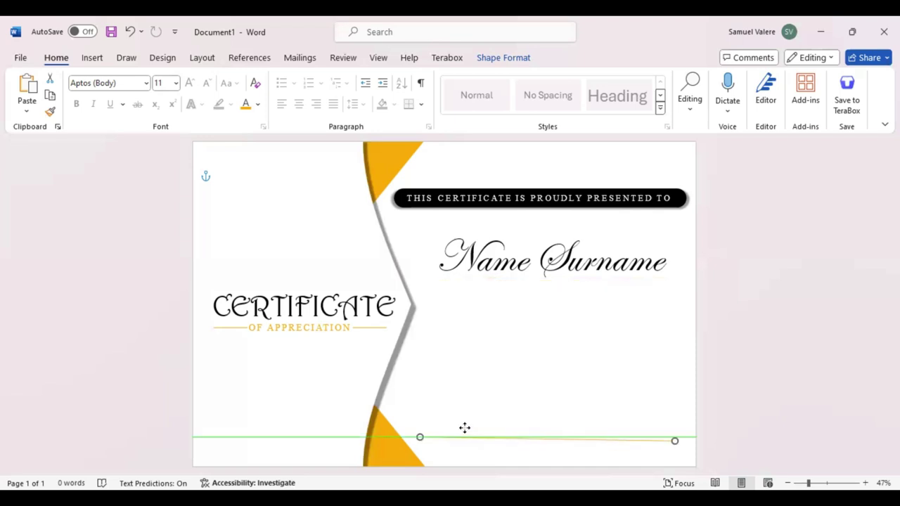
pyautogui.moveTo(674, 441); pyautogui.dragTo(672, 436)
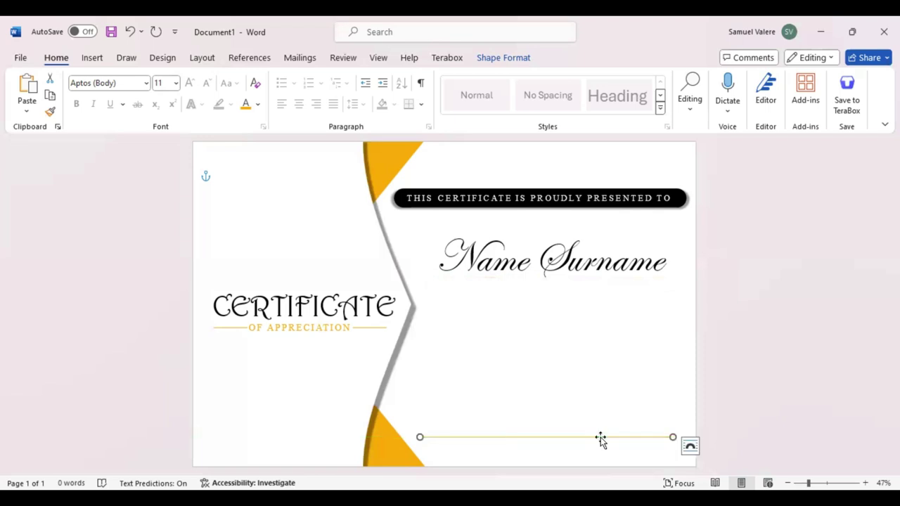
pyautogui.moveTo(601, 438); pyautogui.dragTo(601, 277)
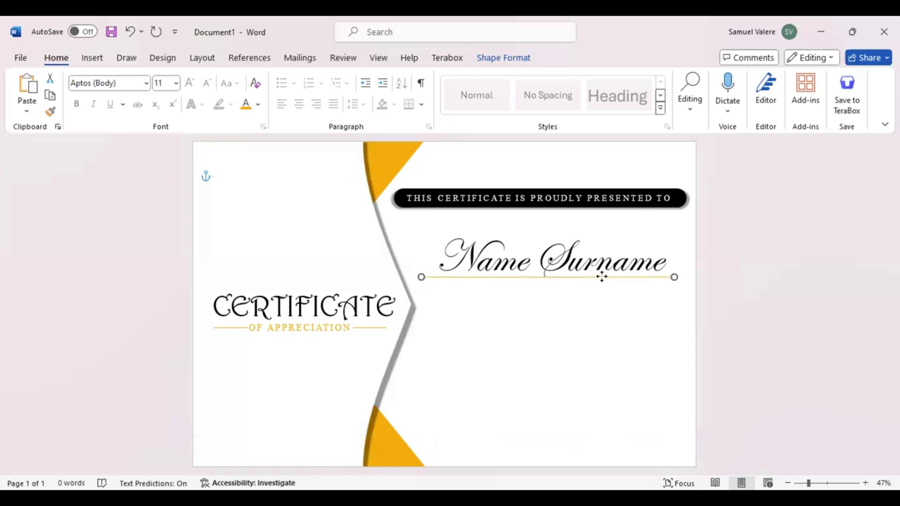
pyautogui.moveTo(602, 276); pyautogui.dragTo(604, 277)
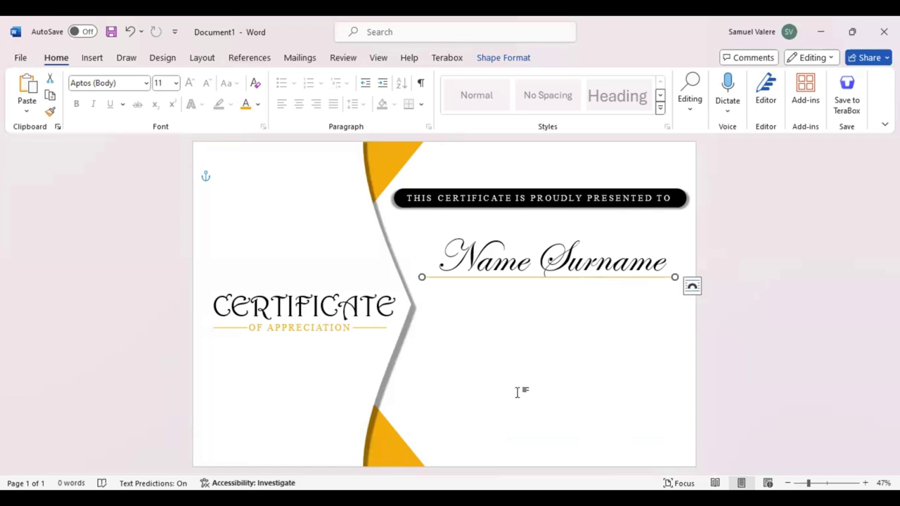
pyautogui.click(96, 63)
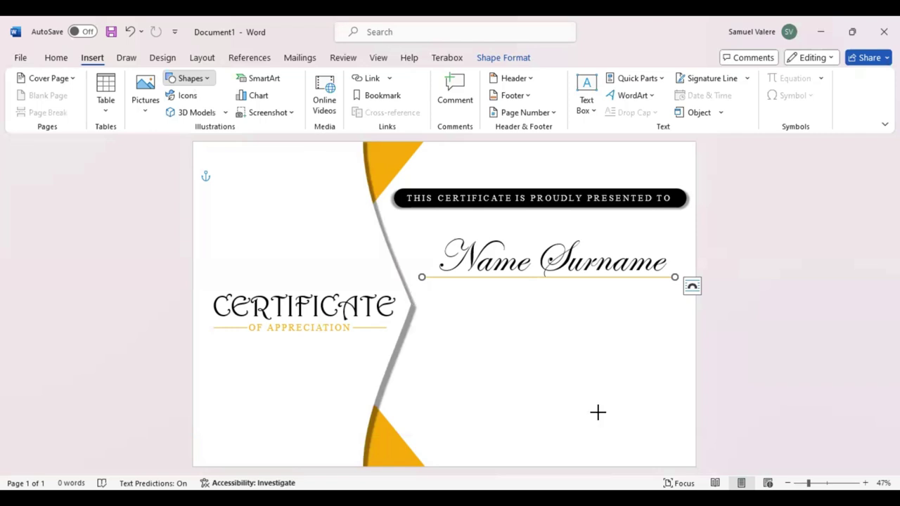
# Paste the appreciation paragraph into a new text box, centred in Times New Roman 22.
pyautogui.moveTo(442, 348); pyautogui.dragTo(651, 417)
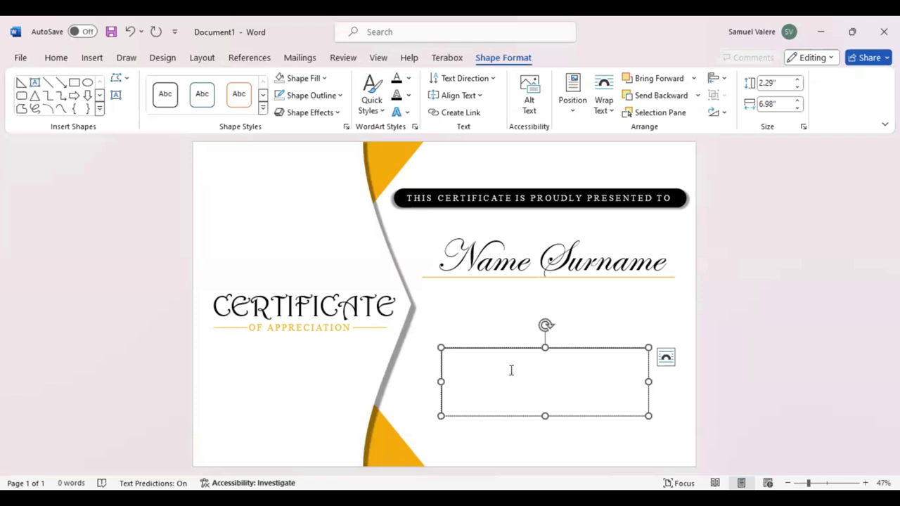
pyautogui.hotkey('ctrl', 'v')
pyautogui.hotkey('ctrl', 'a')
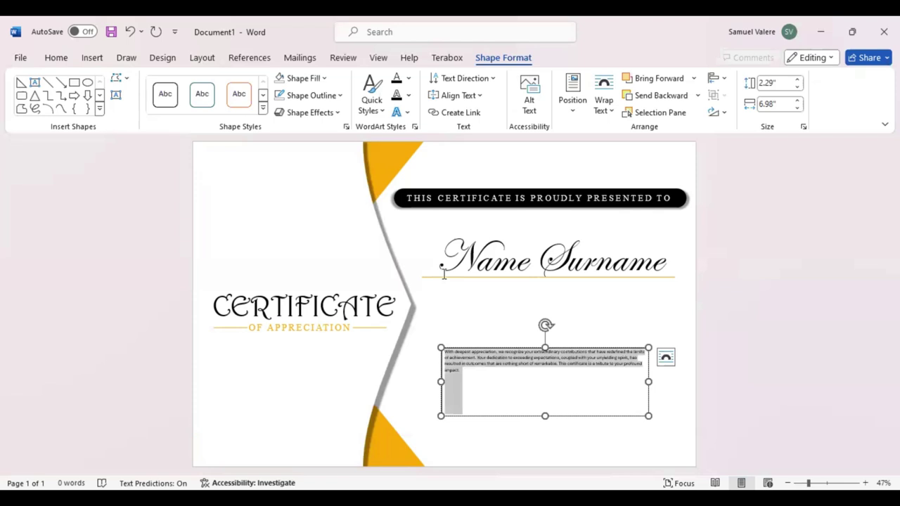
pyautogui.click(57, 57)
pyautogui.hotkey('ctrl', 'e')
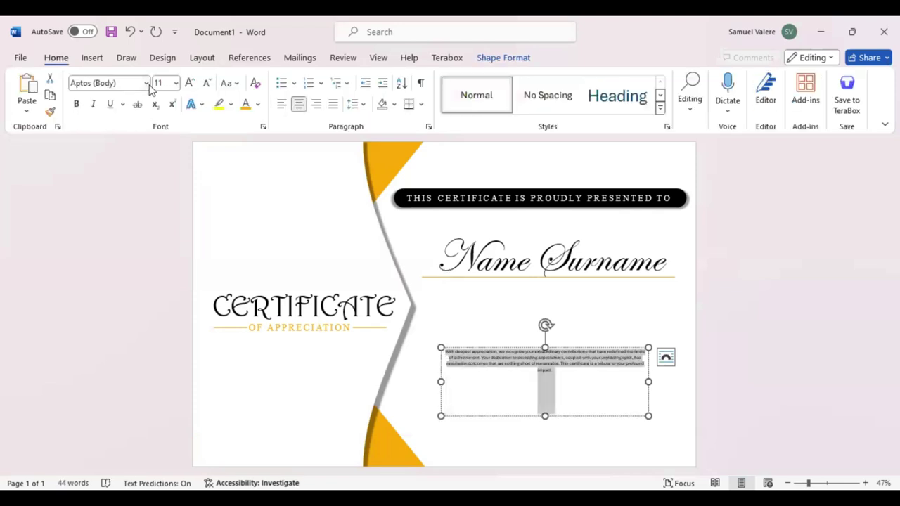
pyautogui.click(123, 83)
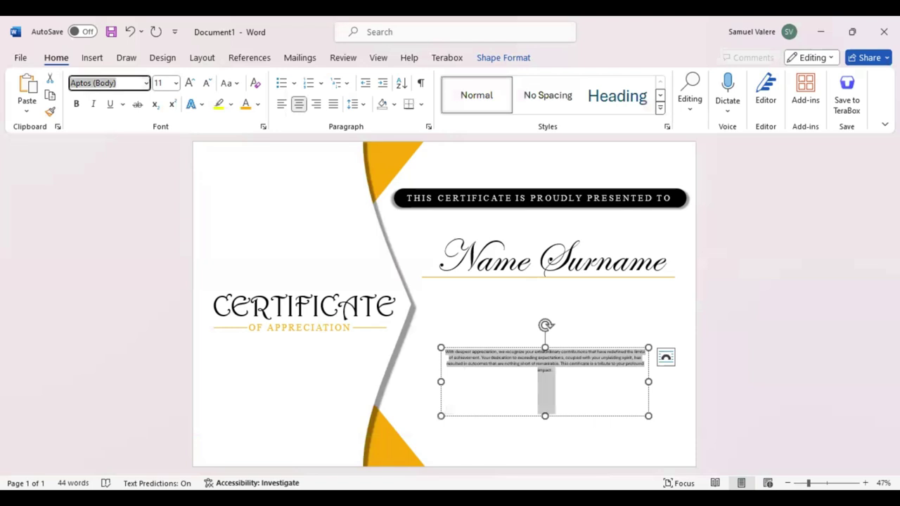
pyautogui.write('Times New Roman')
pyautogui.press('Return')
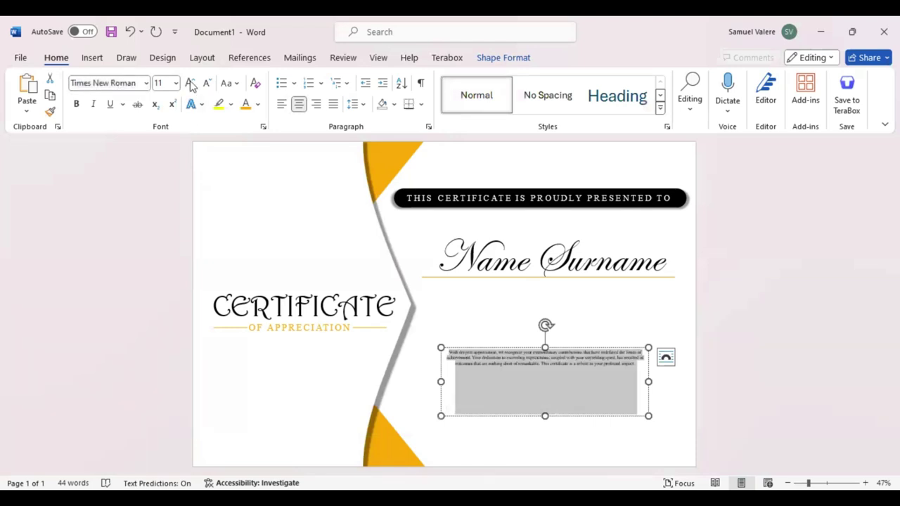
pyautogui.click(189, 83)
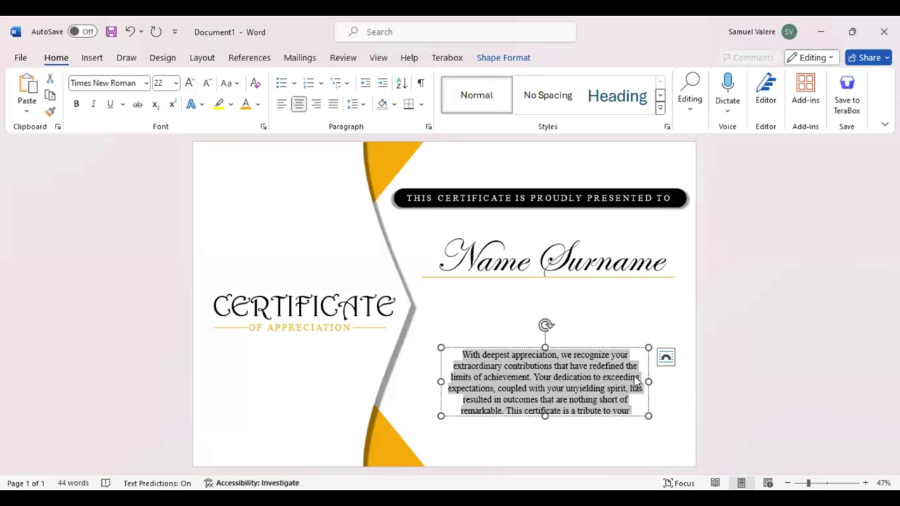
# Widen the paragraph box so it wraps to fewer lines and position it below the name line.
pyautogui.moveTo(648, 382); pyautogui.dragTo(684, 384)
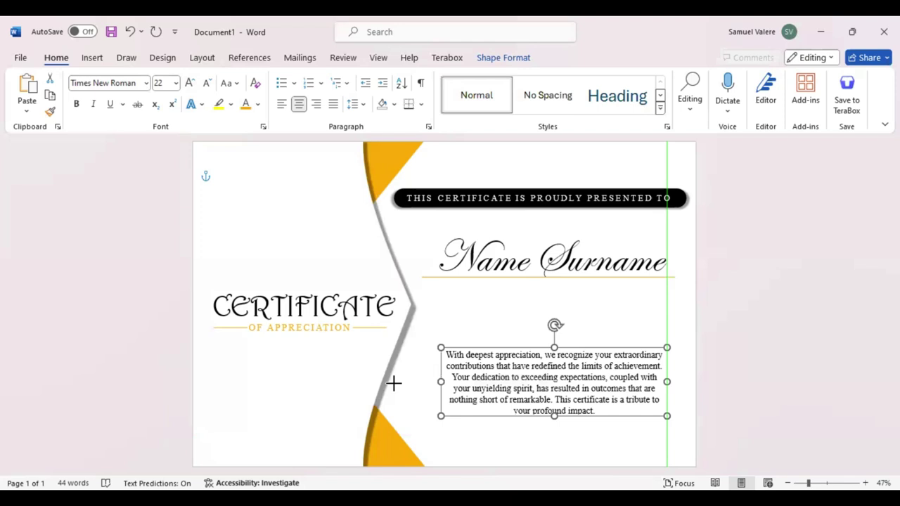
pyautogui.moveTo(668, 381); pyautogui.dragTo(682, 382)
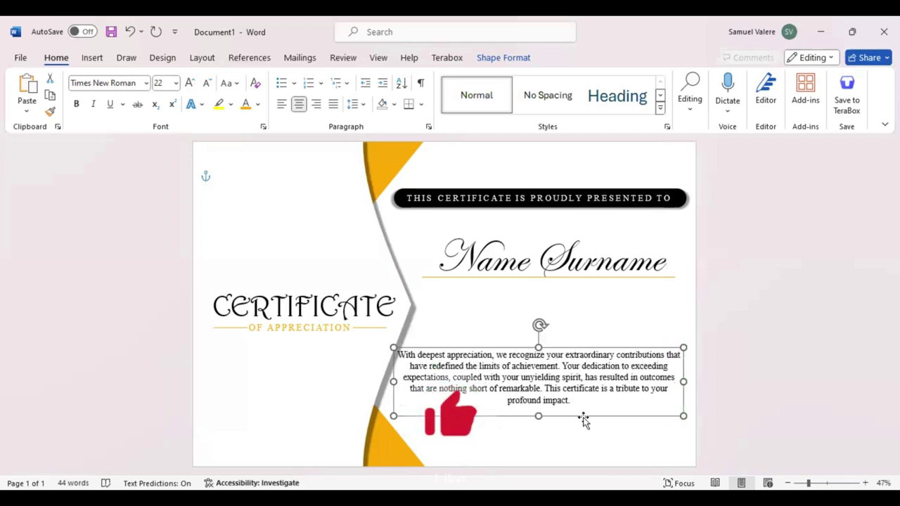
pyautogui.moveTo(583, 419); pyautogui.dragTo(593, 416)
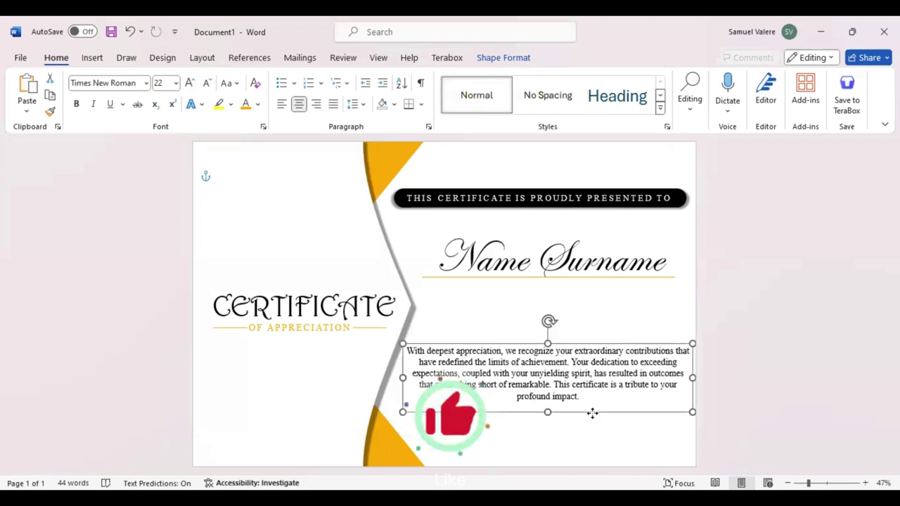
pyautogui.press('Up')
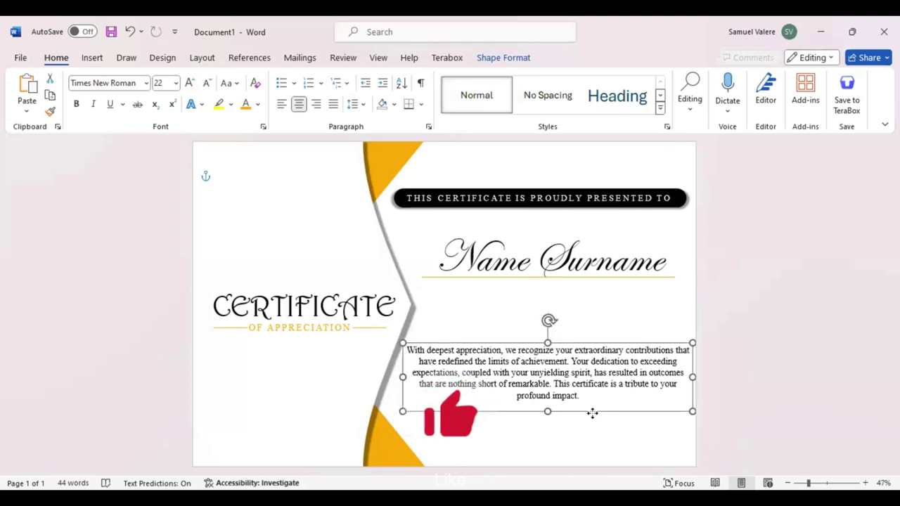
pyautogui.press('Up')
pyautogui.press('Down')
pyautogui.press('Down')
pyautogui.press('Down')
pyautogui.press('Down')
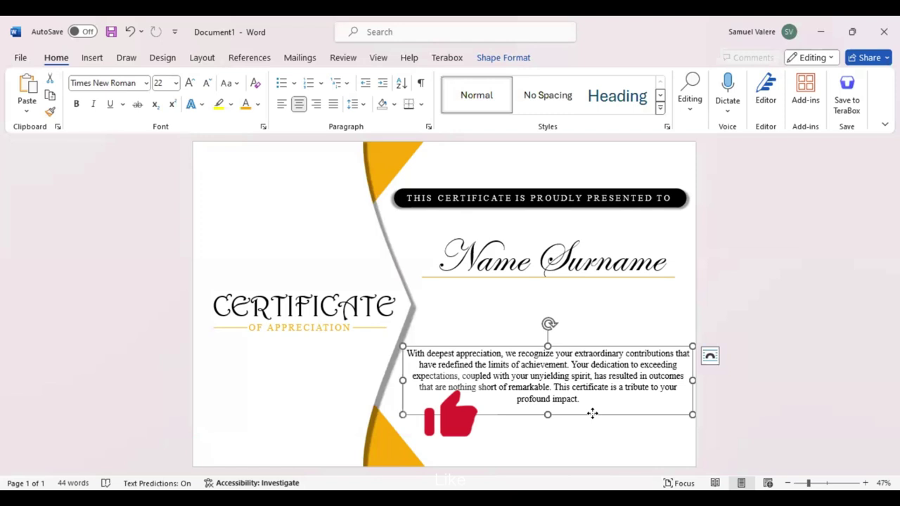
pyautogui.click(92, 57)
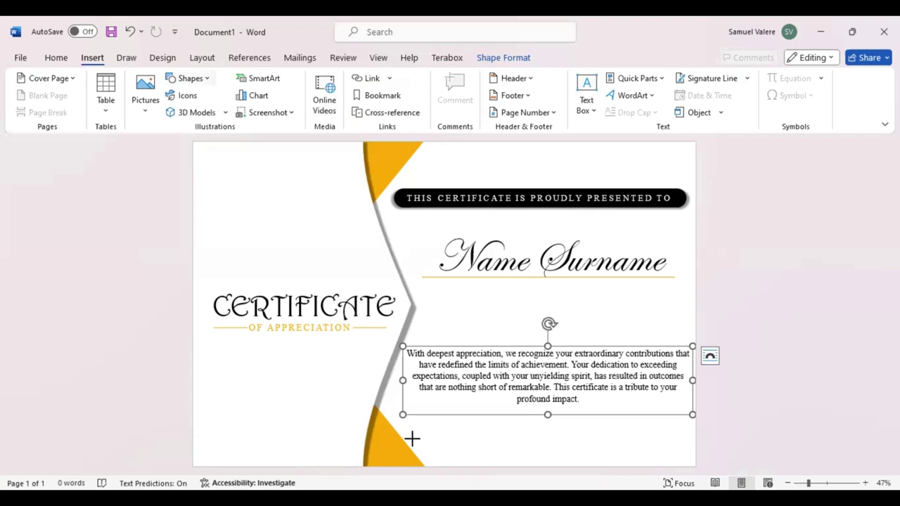
# Add a bottom-left 'SIGNATURE' label in Times New Roman 14, all caps.
pyautogui.moveTo(423, 438); pyautogui.dragTo(476, 453)
pyautogui.write('ture')
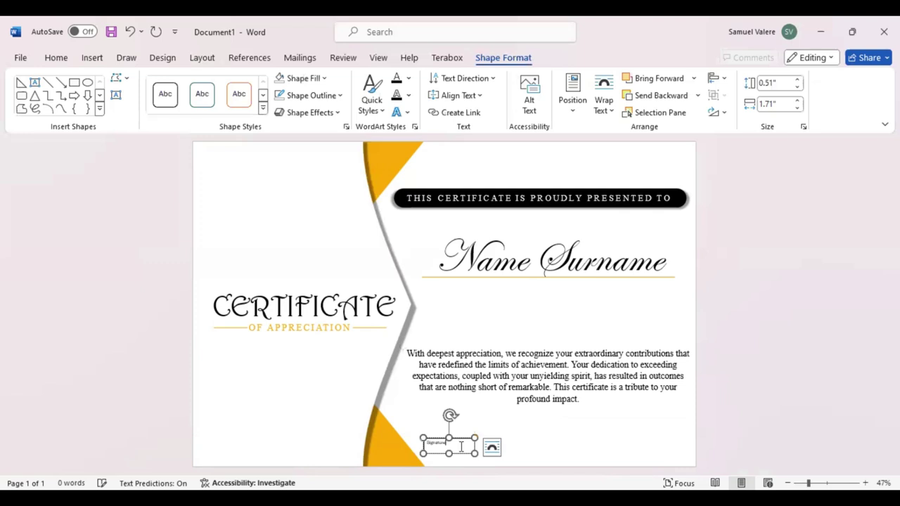
pyautogui.hotkey('ctrl', 'a')
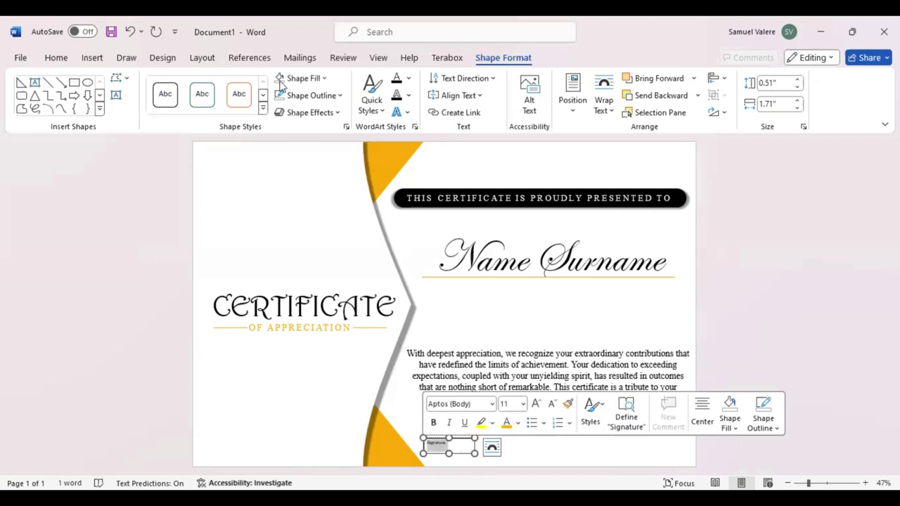
pyautogui.click(57, 57)
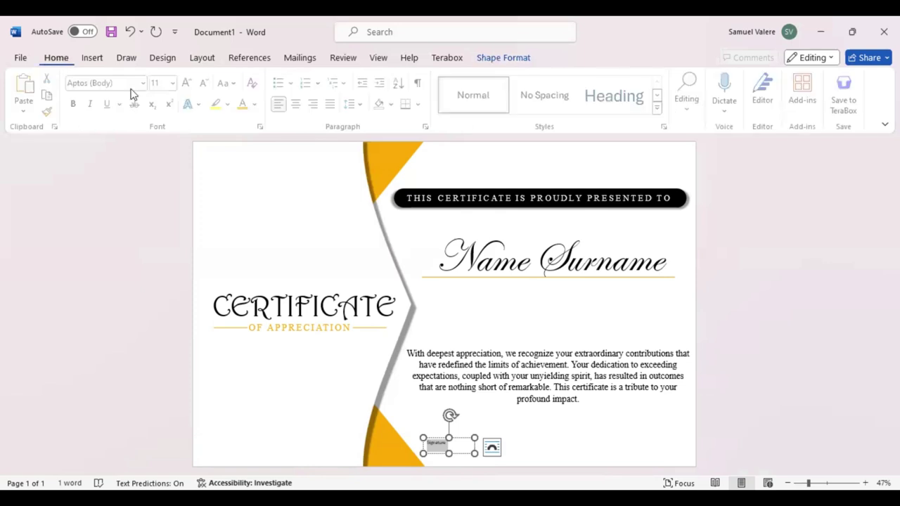
pyautogui.click(125, 82)
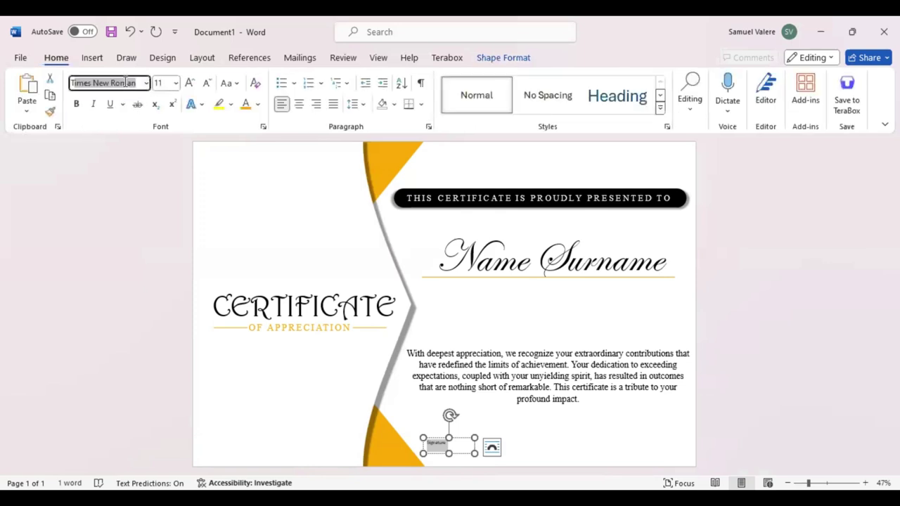
pyautogui.click(188, 85)
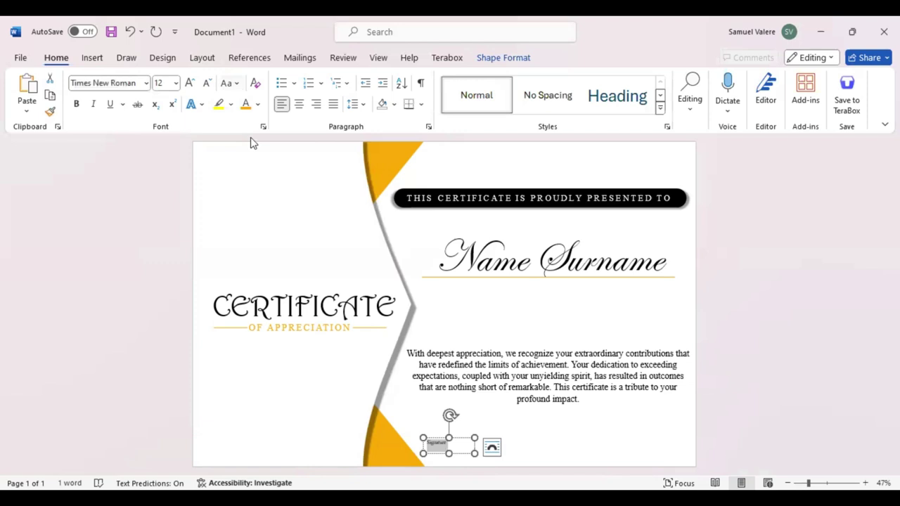
pyautogui.click(449, 448)
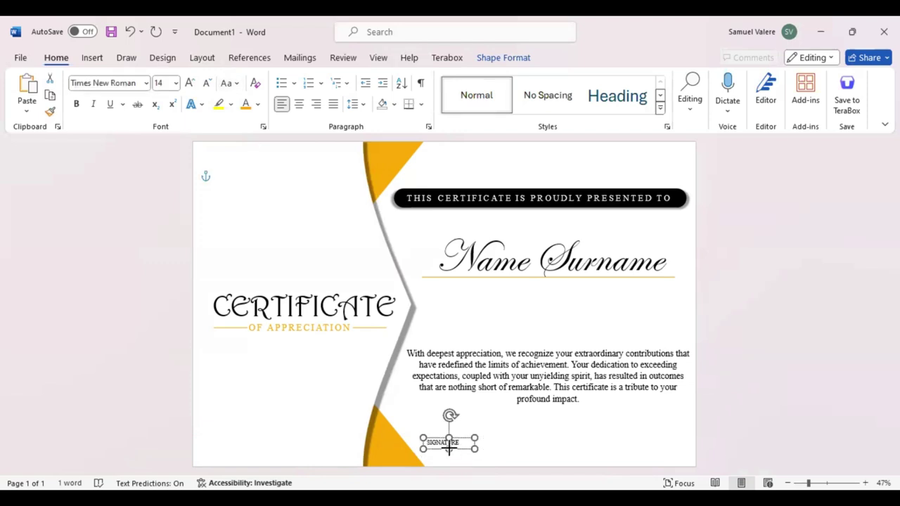
# Adjust the label's position and place a copy of it at the bottom right.
pyautogui.click(450, 450)
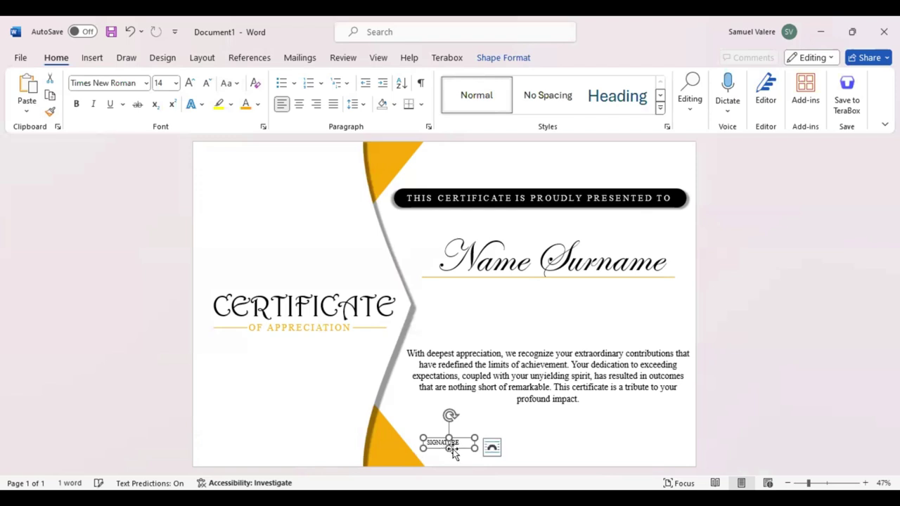
pyautogui.moveTo(457, 451); pyautogui.dragTo(454, 442)
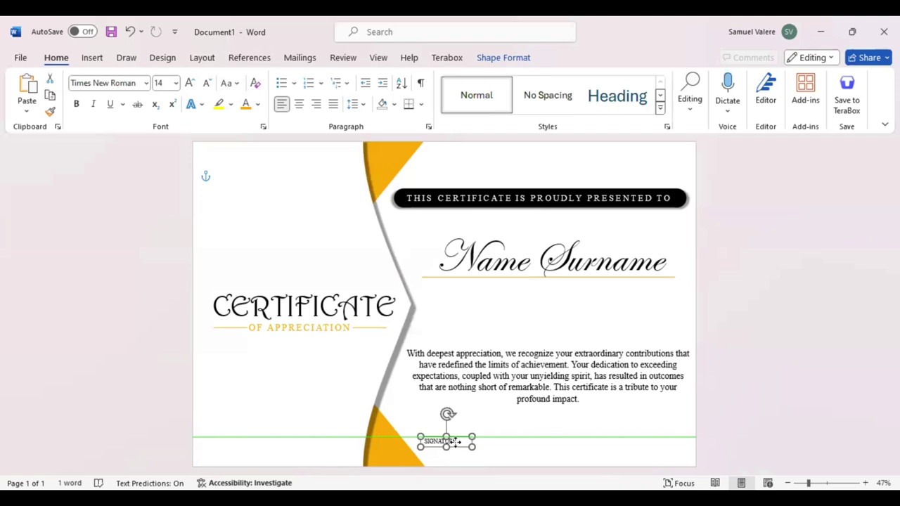
pyautogui.moveTo(454, 442); pyautogui.dragTo(671, 444)
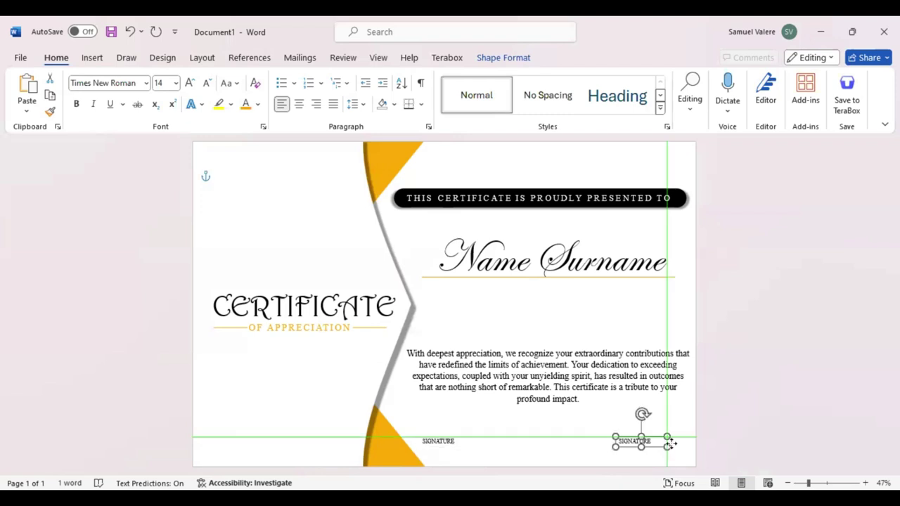
pyautogui.moveTo(671, 444); pyautogui.dragTo(599, 441)
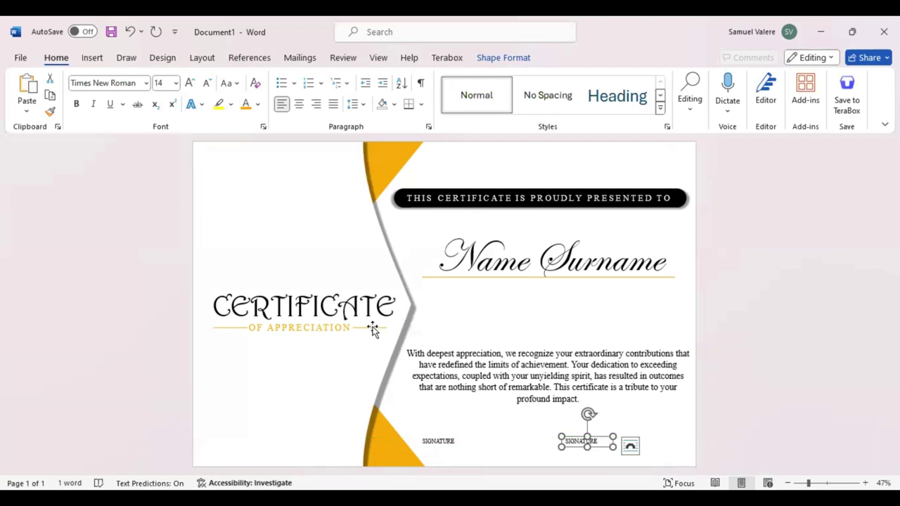
# Copy the short gold line beside the left SIGNATURE label and lengthen it into a signing line.
pyautogui.click(372, 330)
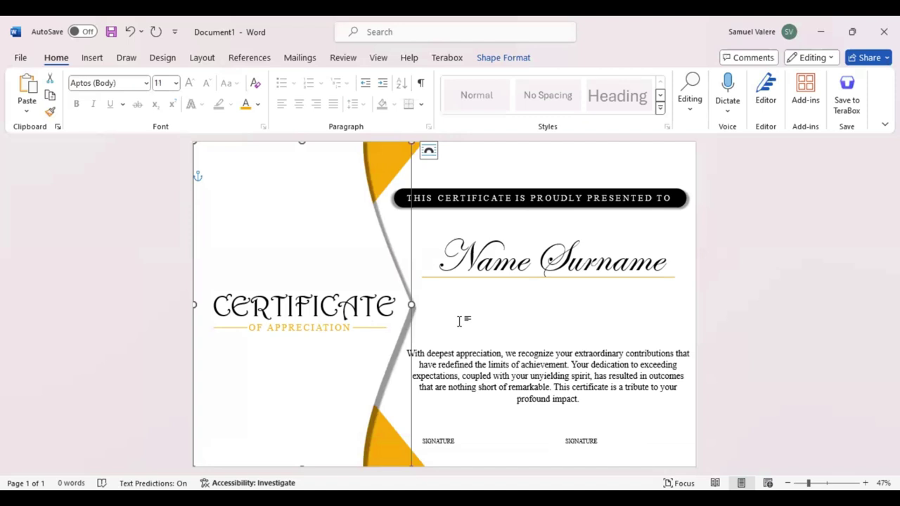
pyautogui.press('Escape')
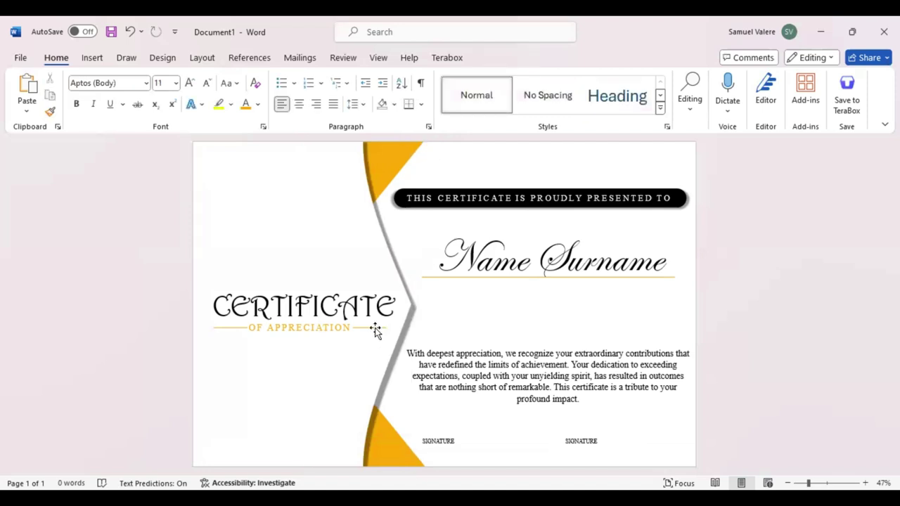
pyautogui.click(373, 330)
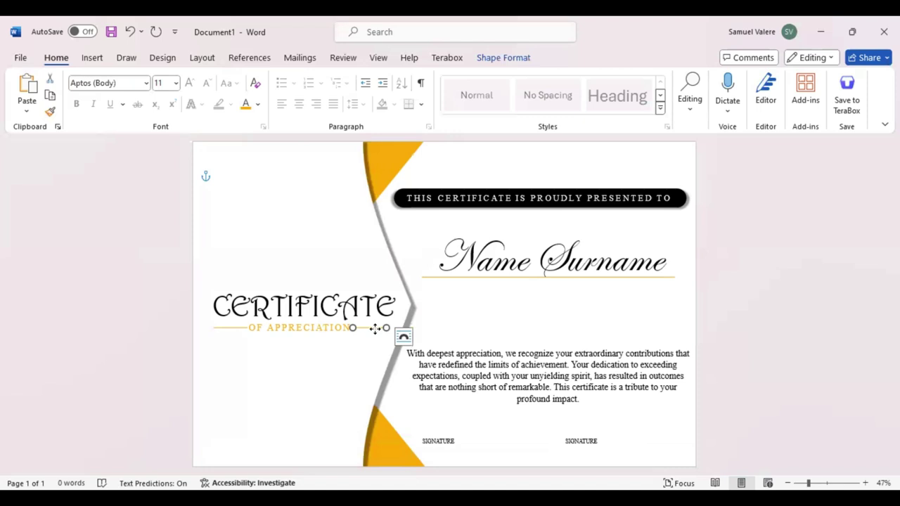
pyautogui.moveTo(375, 329); pyautogui.dragTo(483, 443)
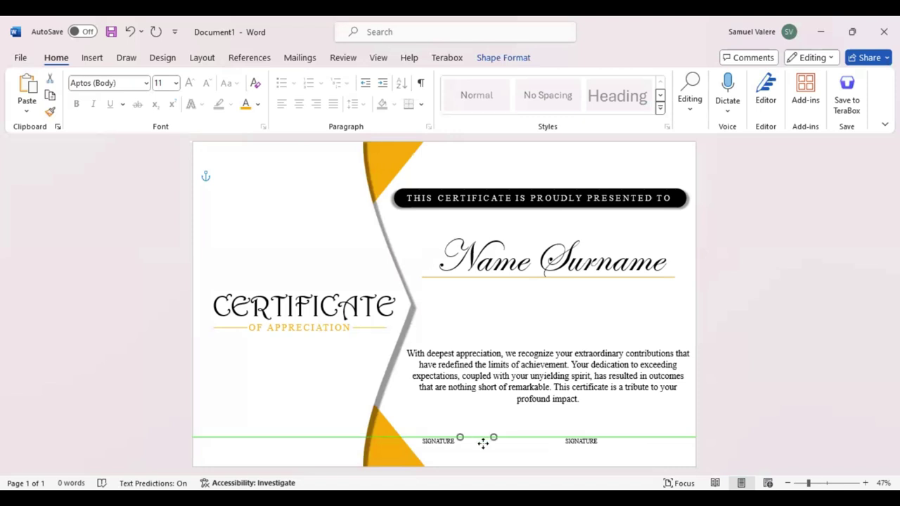
pyautogui.moveTo(494, 437); pyautogui.dragTo(525, 437)
pyautogui.moveTo(525, 436); pyautogui.dragTo(526, 437)
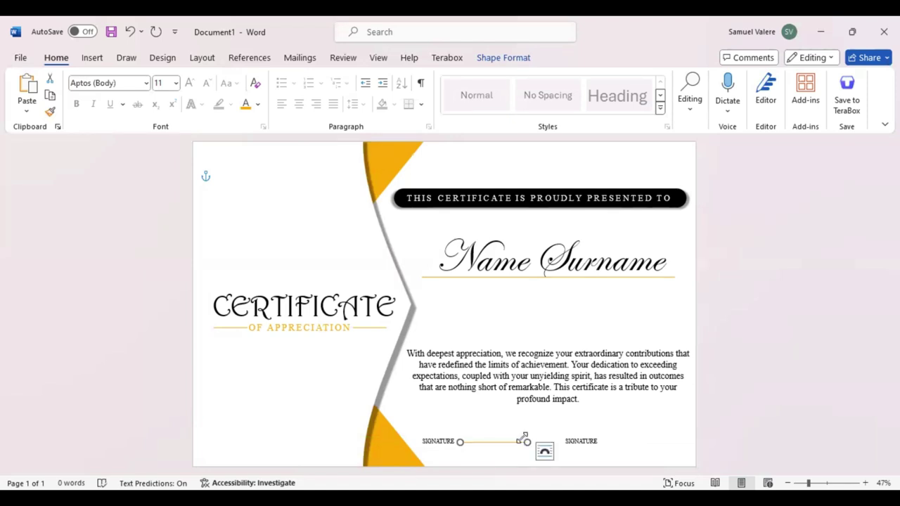
pyautogui.press('Left')
pyautogui.press('Right')
pyautogui.press('Up')
# Duplicate the signing line and shift it right under the second SIGNATURE label.
pyautogui.hotkey('ctrl', 'v')
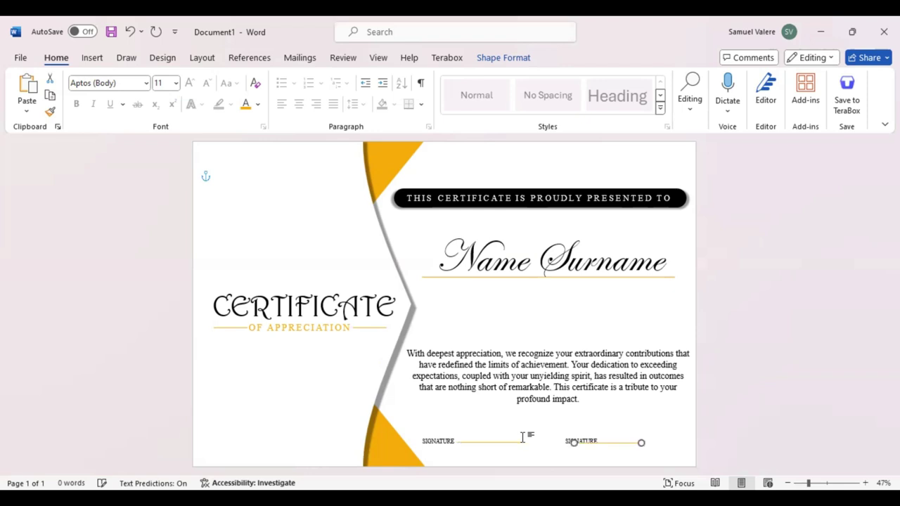
pyautogui.press('Right')
pyautogui.press('Right')
pyautogui.press('Right')
pyautogui.press('Right')
pyautogui.press('Right')
pyautogui.press('Right')
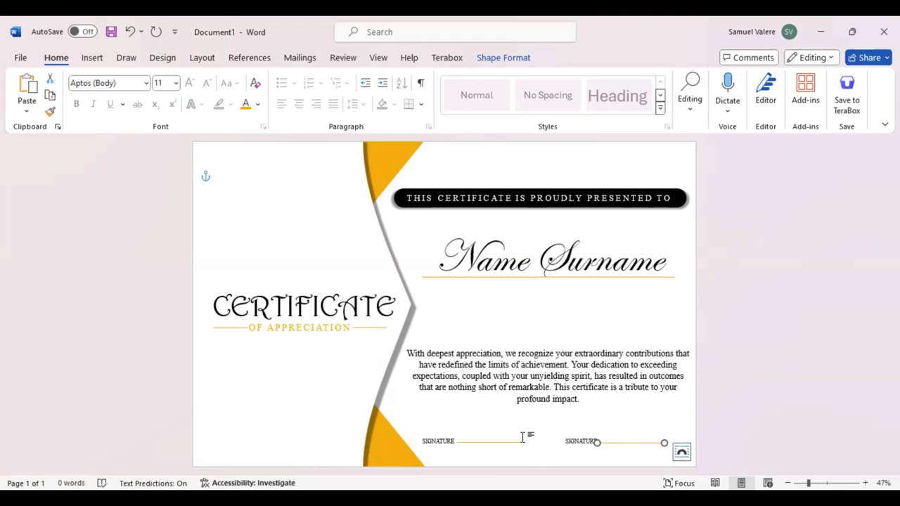
pyautogui.press('Right')
pyautogui.press('Right')
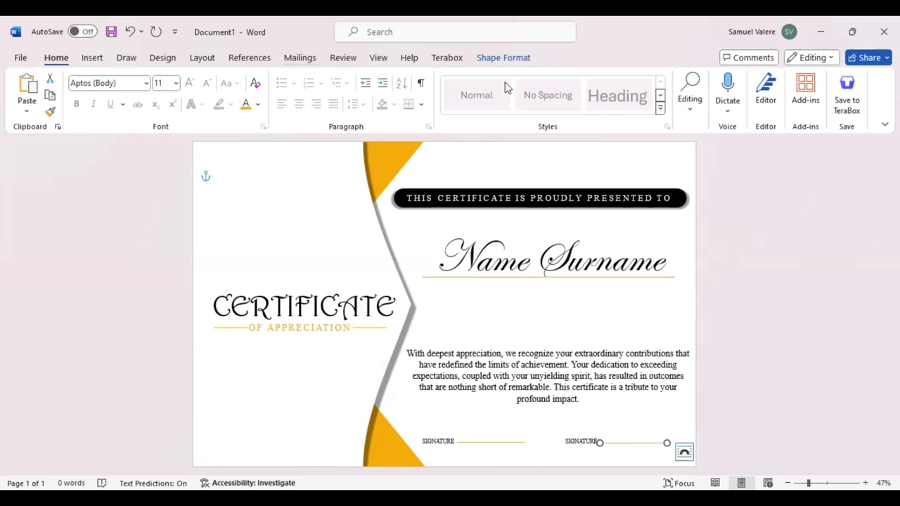
pyautogui.click(504, 58)
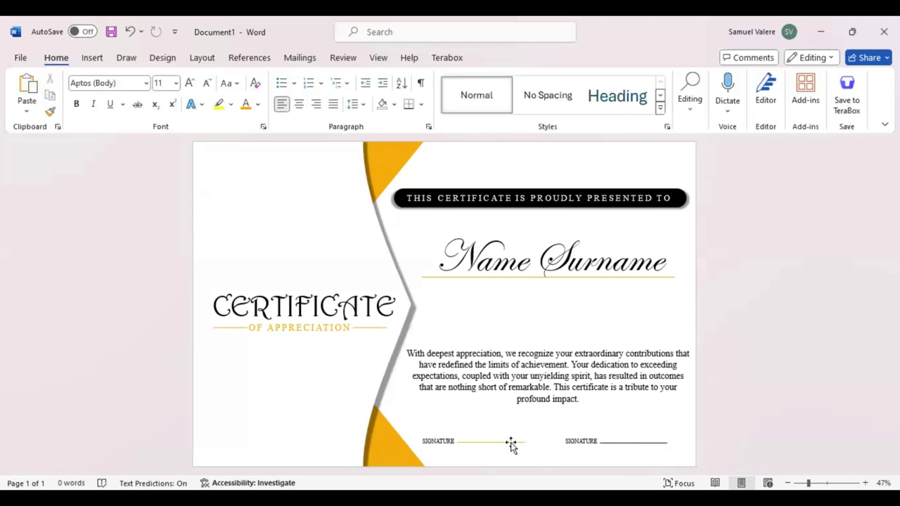
pyautogui.click(511, 442)
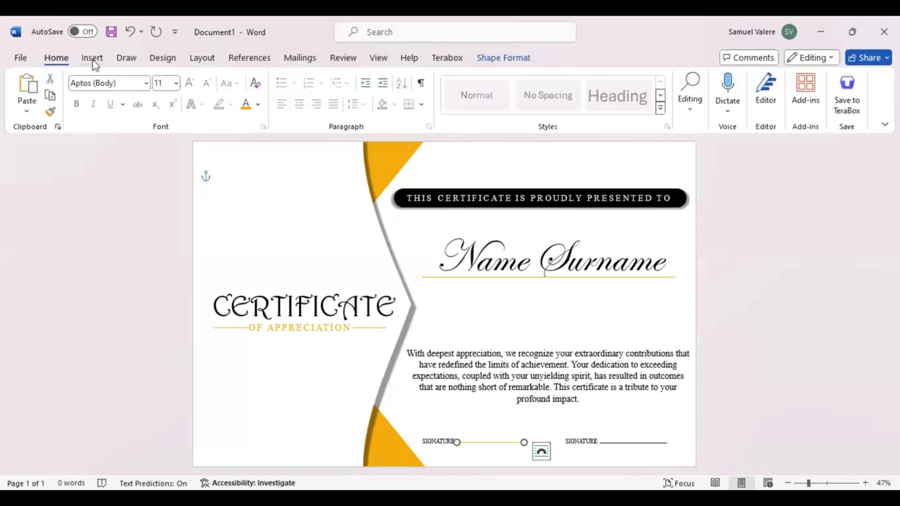
pyautogui.click(501, 59)
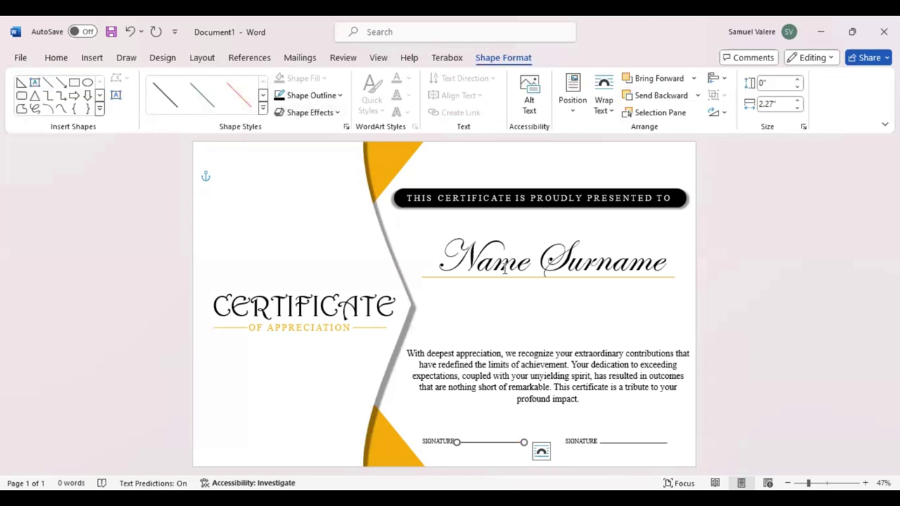
# Draw a starburst seal near the page centre and make its points shallower and fuller.
pyautogui.click(600, 419)
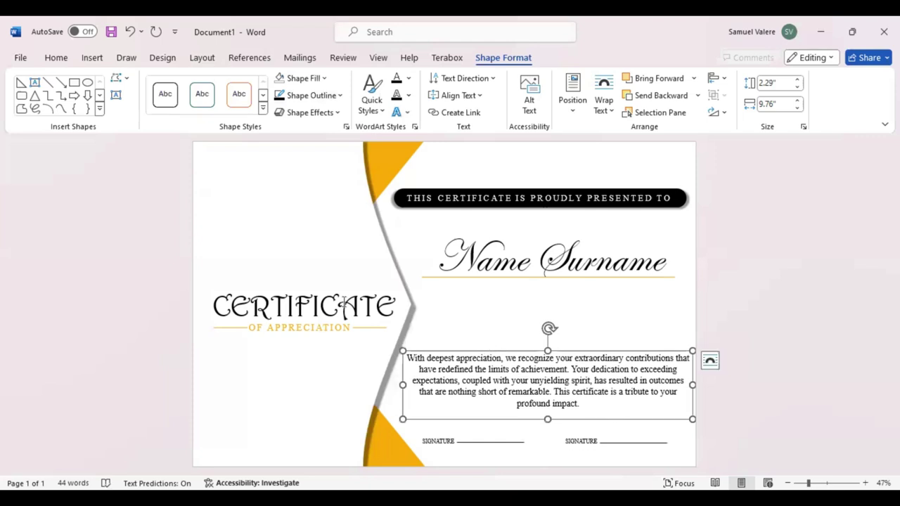
pyautogui.click(101, 110)
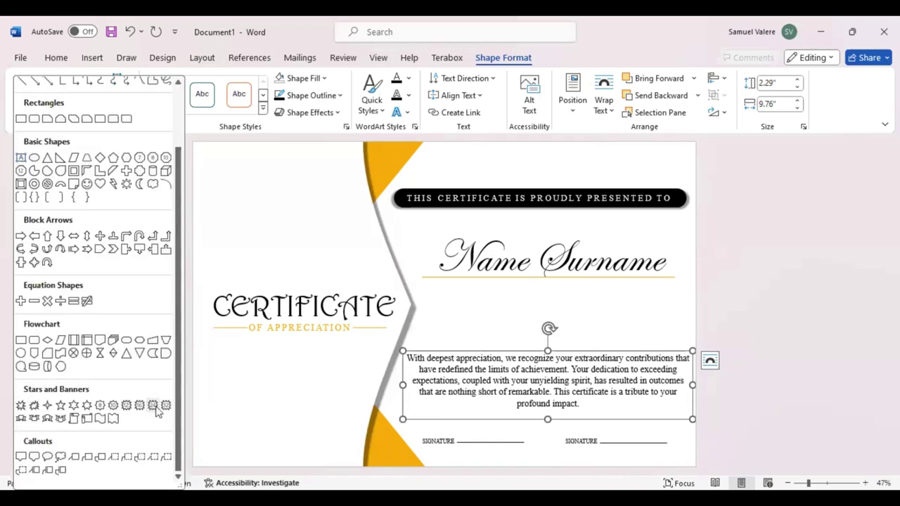
pyautogui.click(154, 406)
pyautogui.moveTo(401, 293); pyautogui.dragTo(455, 343)
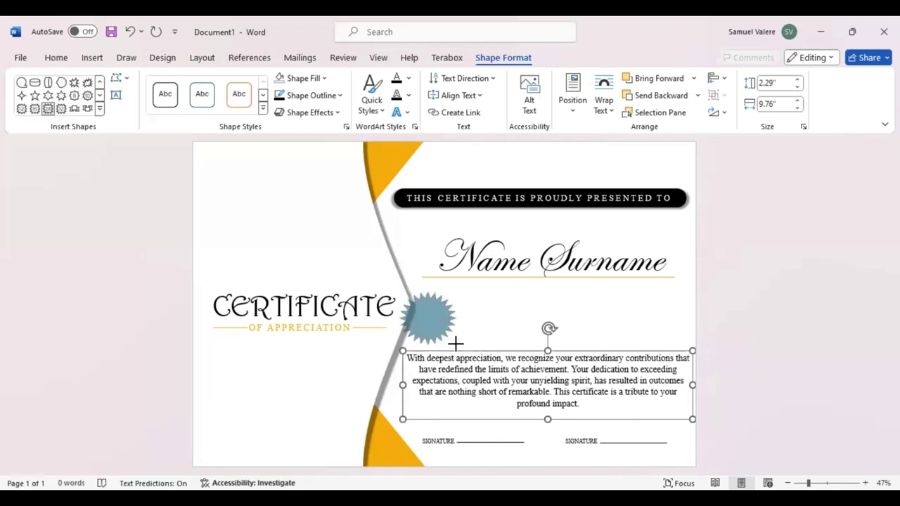
pyautogui.click(427, 298)
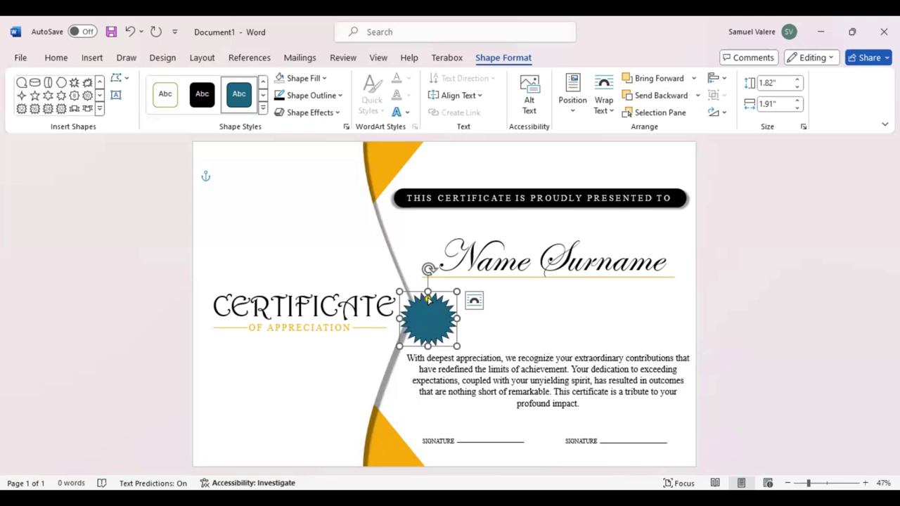
pyautogui.moveTo(428, 299); pyautogui.dragTo(419, 315)
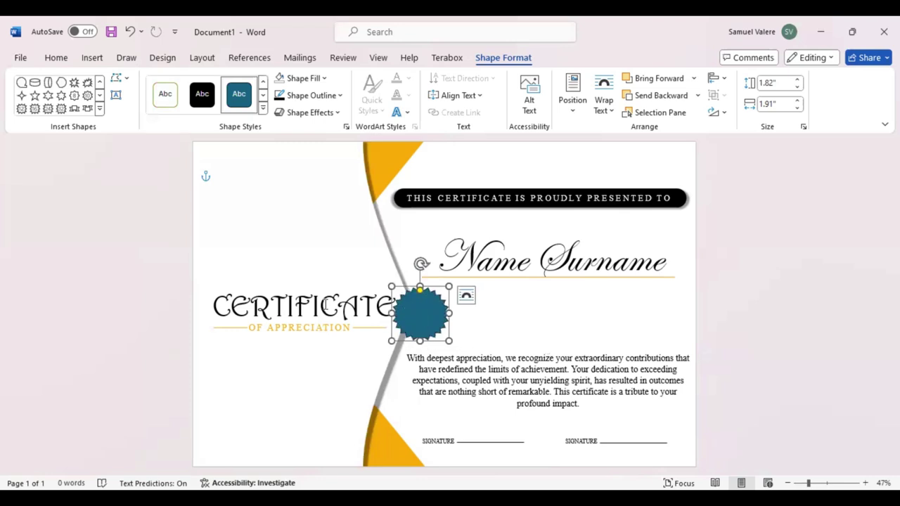
# Shift the CERTIFICATE title a little to the left to make room for the seal.
pyautogui.click(335, 287)
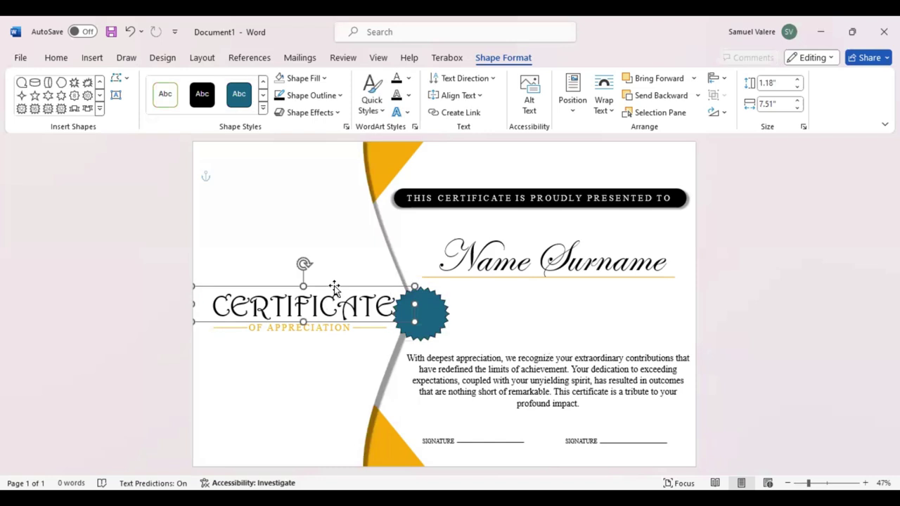
pyautogui.press('Left')
pyautogui.press('Left')
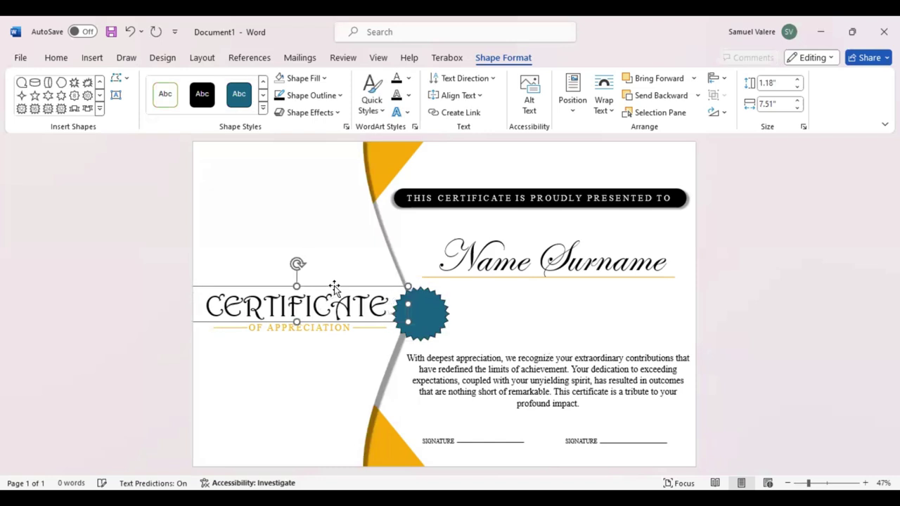
pyautogui.press('Left')
pyautogui.press('Left')
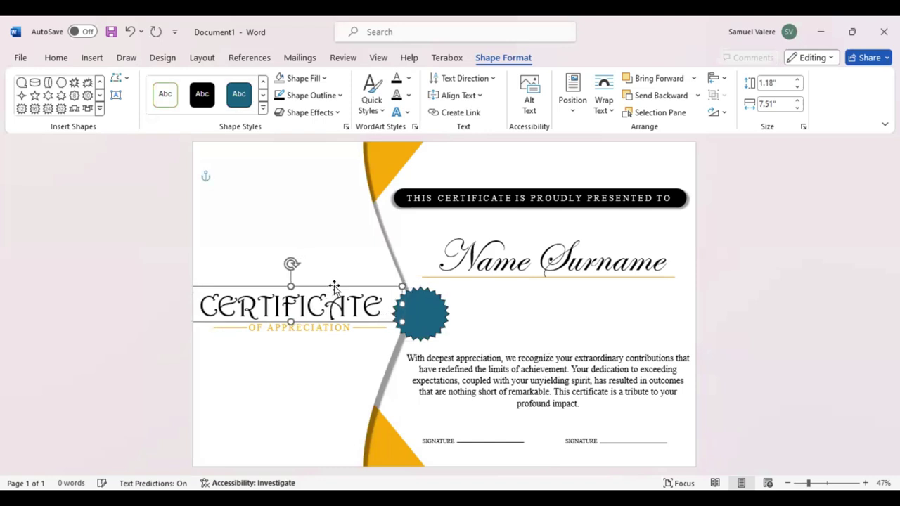
pyautogui.press('Left')
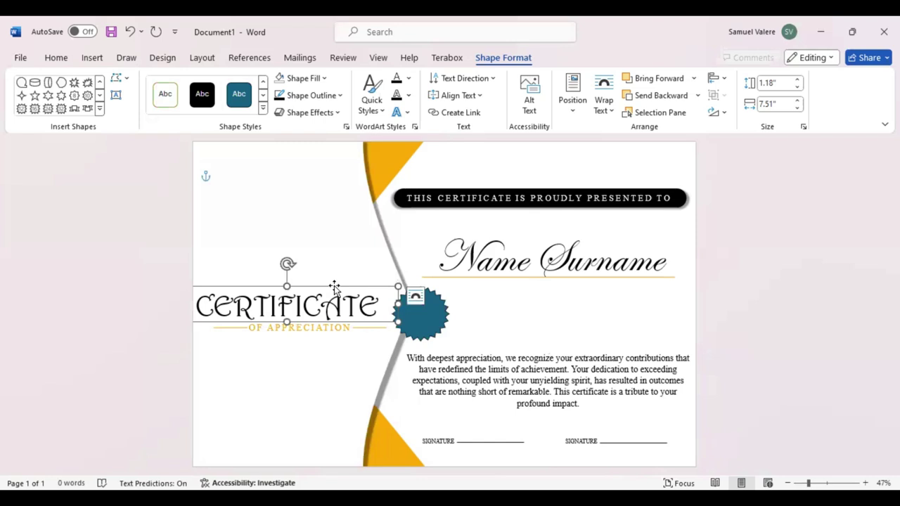
pyautogui.press('Right')
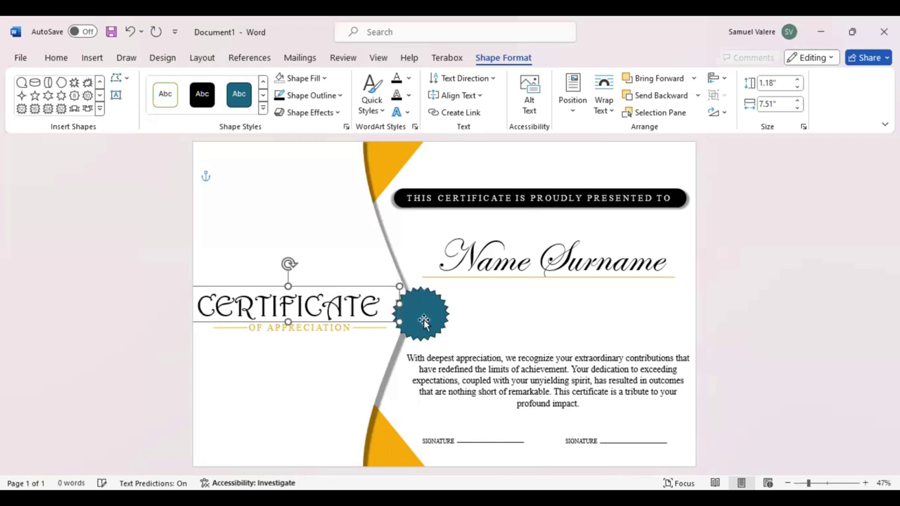
# Place the seal on the curved panel edge and enlarge it to 2.23" by 2.34".
pyautogui.moveTo(424, 322); pyautogui.dragTo(417, 316)
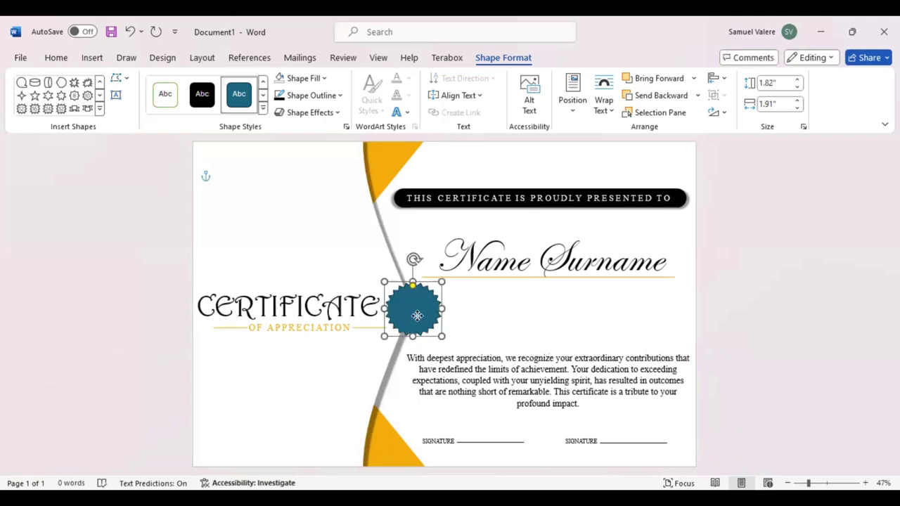
pyautogui.press('Left')
pyautogui.press('Down')
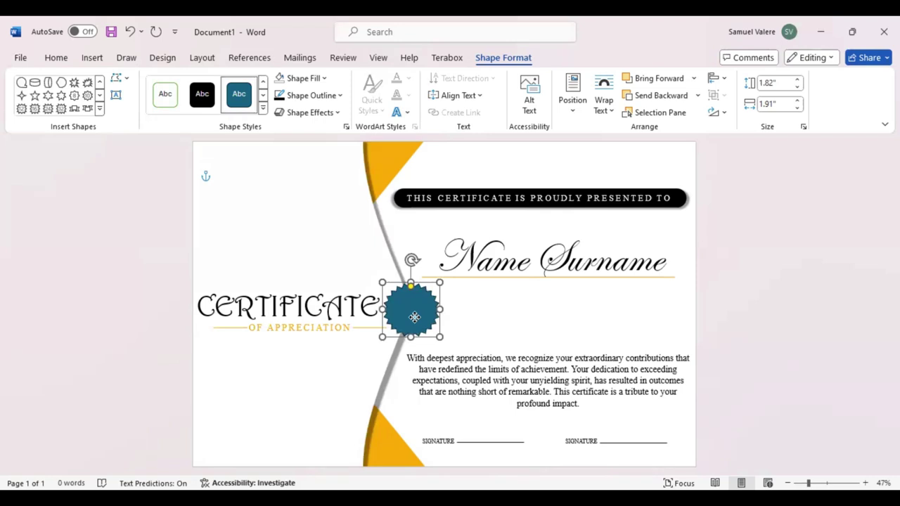
pyautogui.click(414, 317)
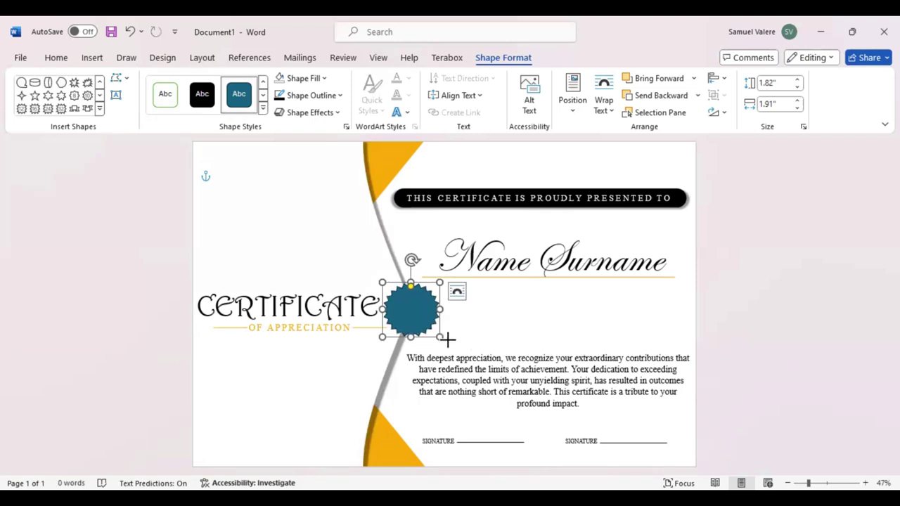
pyautogui.moveTo(443, 339); pyautogui.dragTo(452, 346)
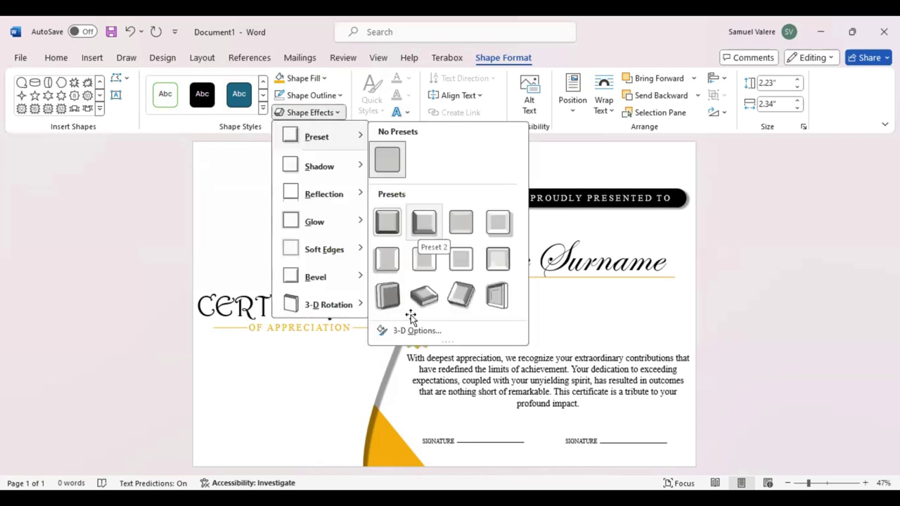
# Apply a Preset 3-D effect to the gold seal for a raised, bevelled medallion look.
pyautogui.click(412, 316)
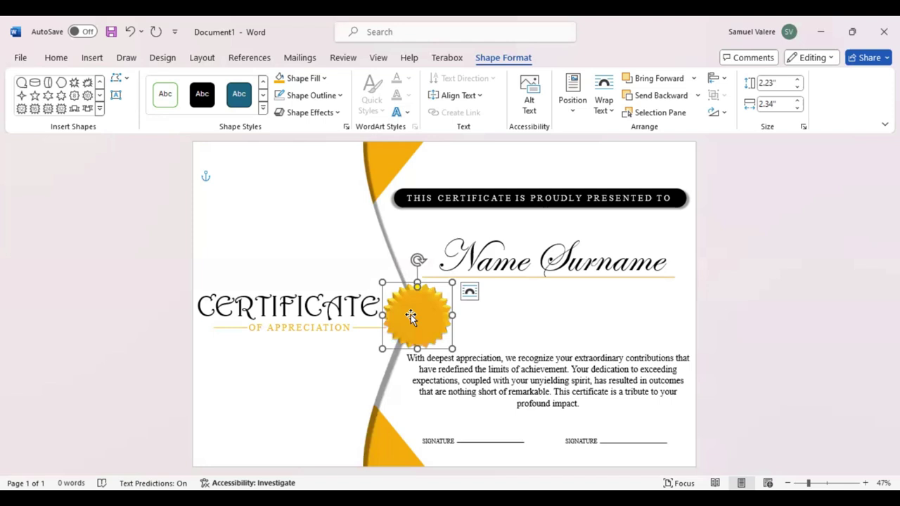
# Nudge the gold line and OF APPRECIATION text box four steps left, centring them under CERTIFICATE.
pyautogui.click(361, 327)
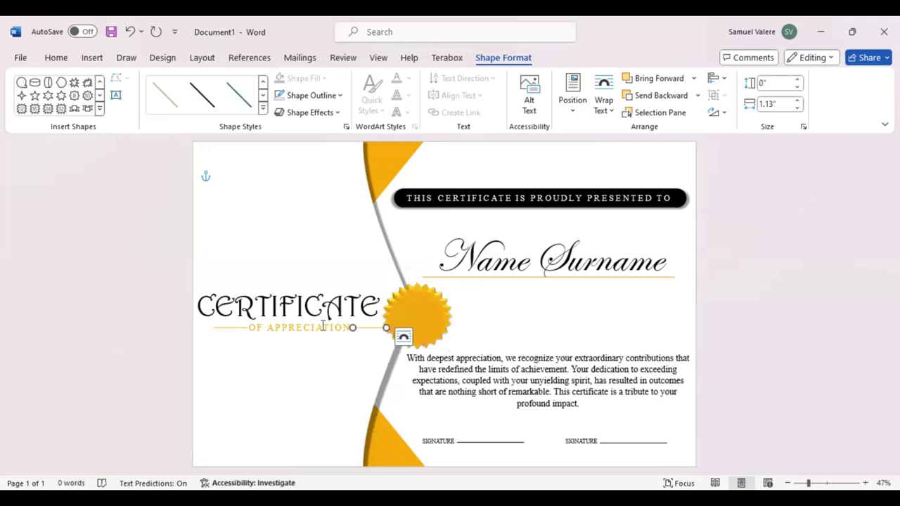
pyautogui.keyDown('shift'); pyautogui.click(279, 326); pyautogui.keyUp('shift')
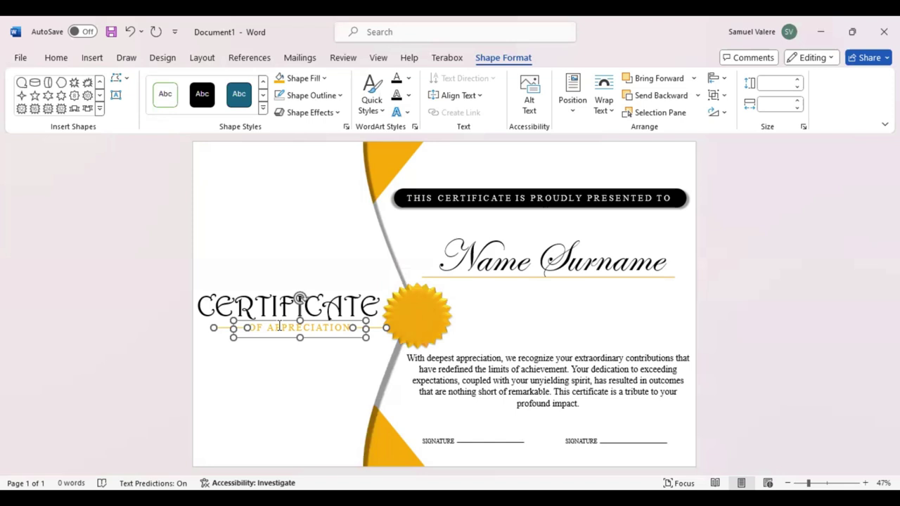
pyautogui.press('Left')
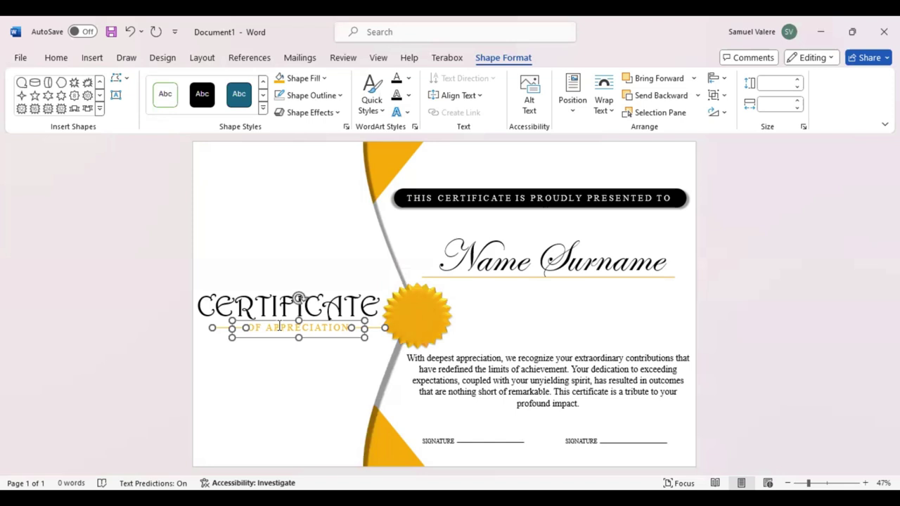
pyautogui.press('Left')
pyautogui.press('Left')
pyautogui.press('Left')
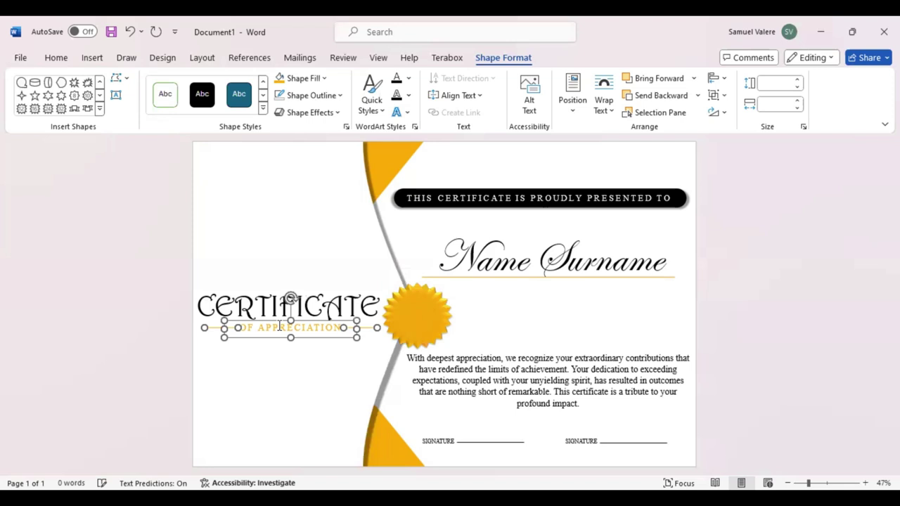
pyautogui.press('Left')
pyautogui.press('Left')
pyautogui.press('Left')
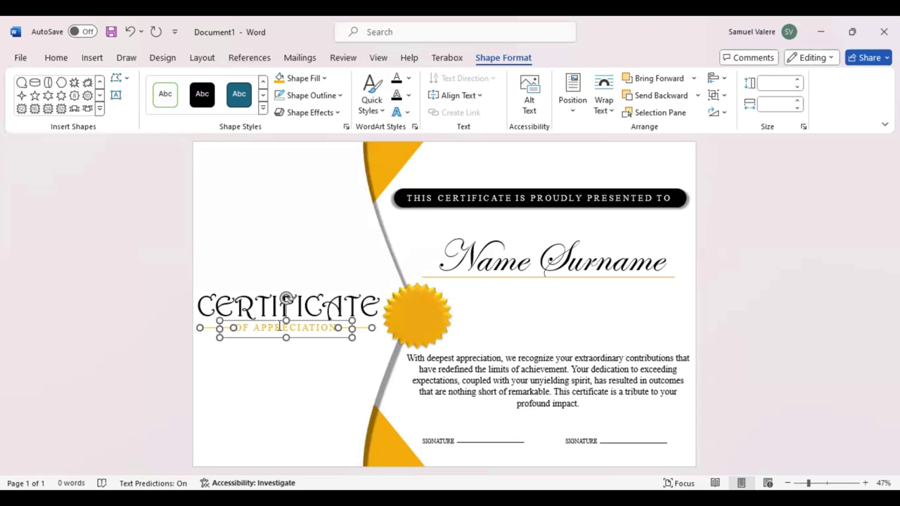
pyautogui.press('Left')
pyautogui.press('Left')
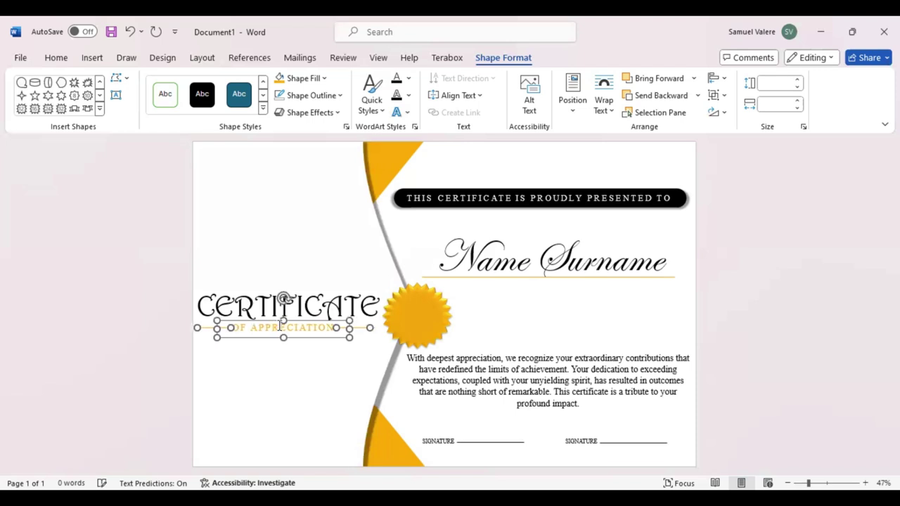